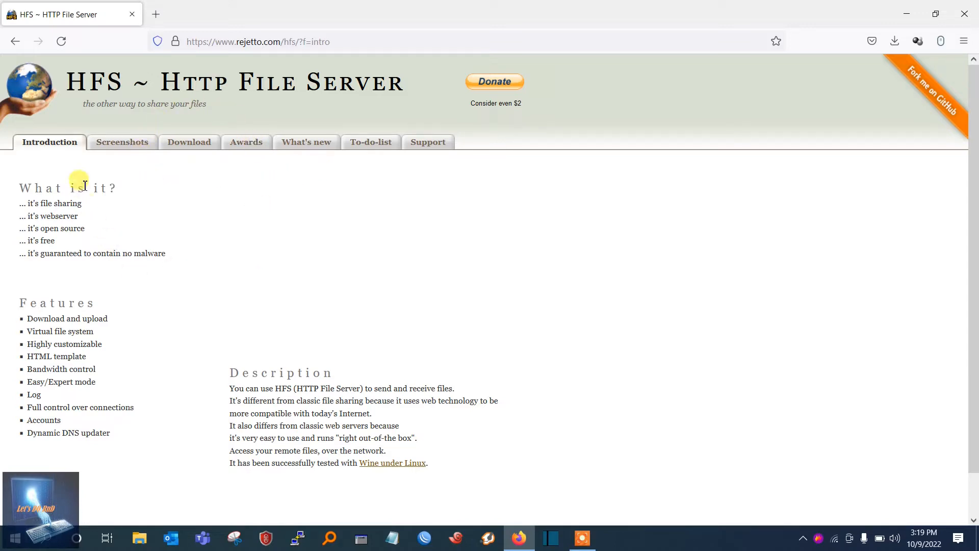
# Review the features and open-source notes on the HFS introduction page and open the site's Download page
pyautogui.moveTo(51, 318); pyautogui.dragTo(66, 344)
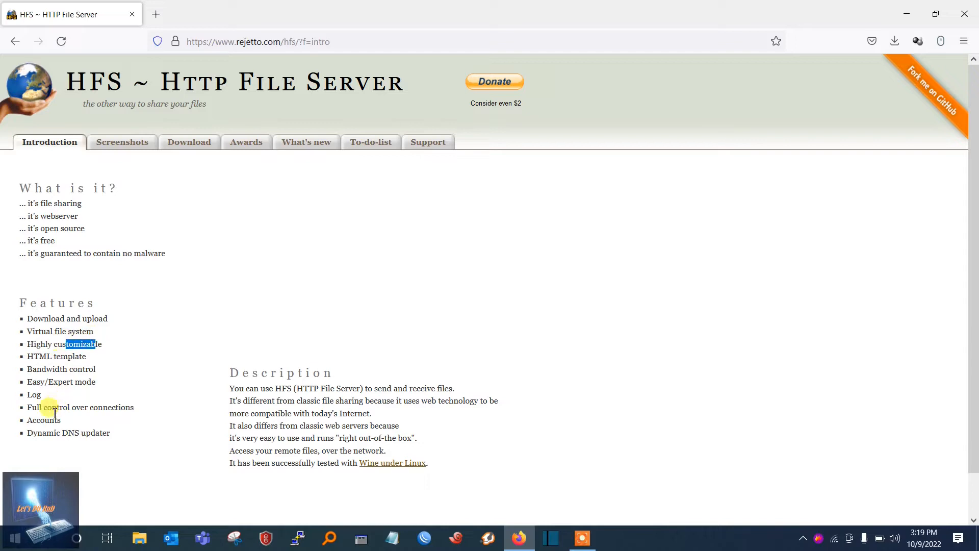
pyautogui.moveTo(59, 419); pyautogui.dragTo(33, 420)
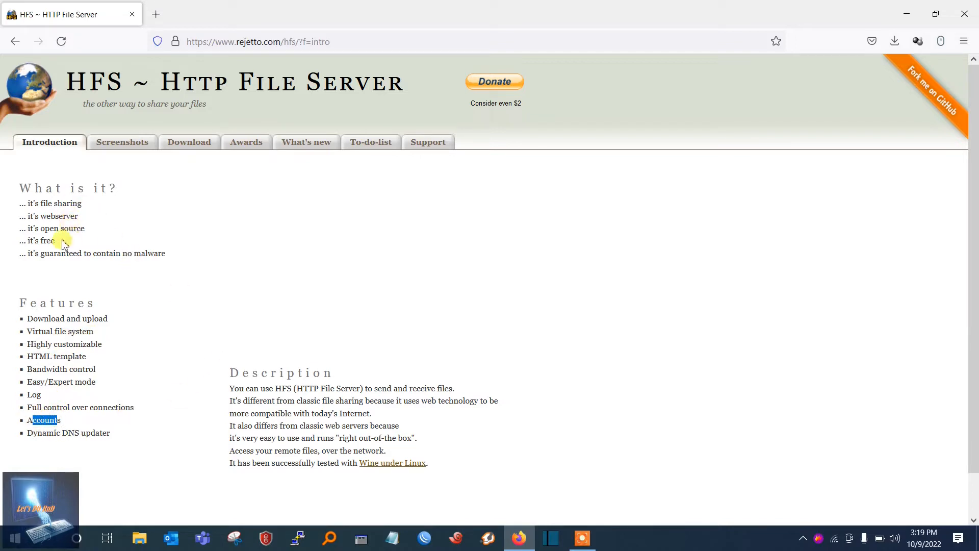
pyautogui.moveTo(73, 228); pyautogui.dragTo(49, 228)
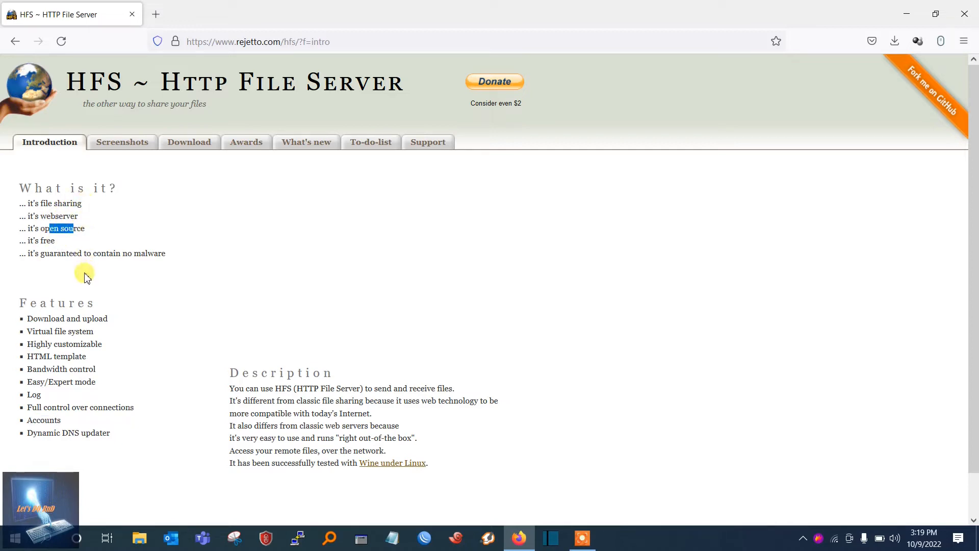
pyautogui.click(193, 148)
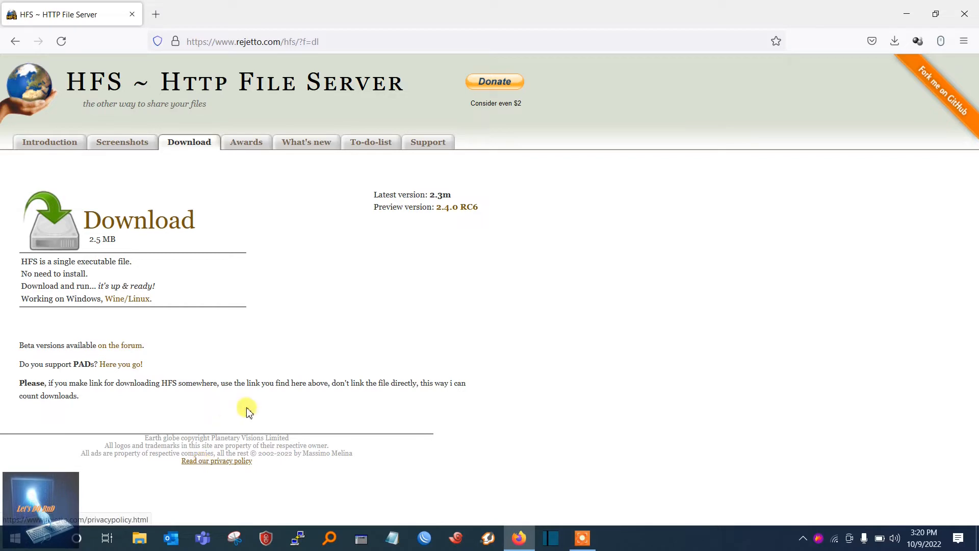
# Find hfs.exe with the Windows search, allow it to run, and reposition its window over the browser
pyautogui.click(44, 542)
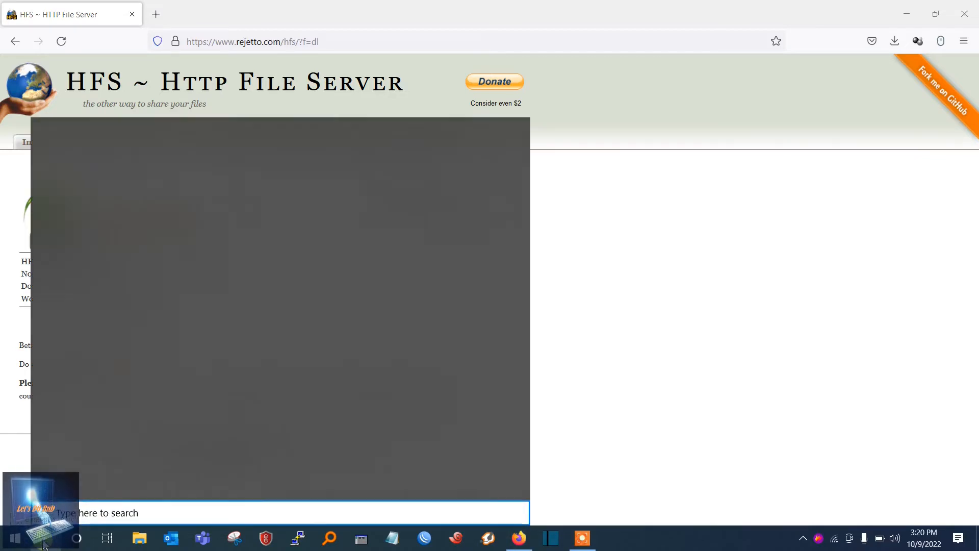
pyautogui.write('hf')
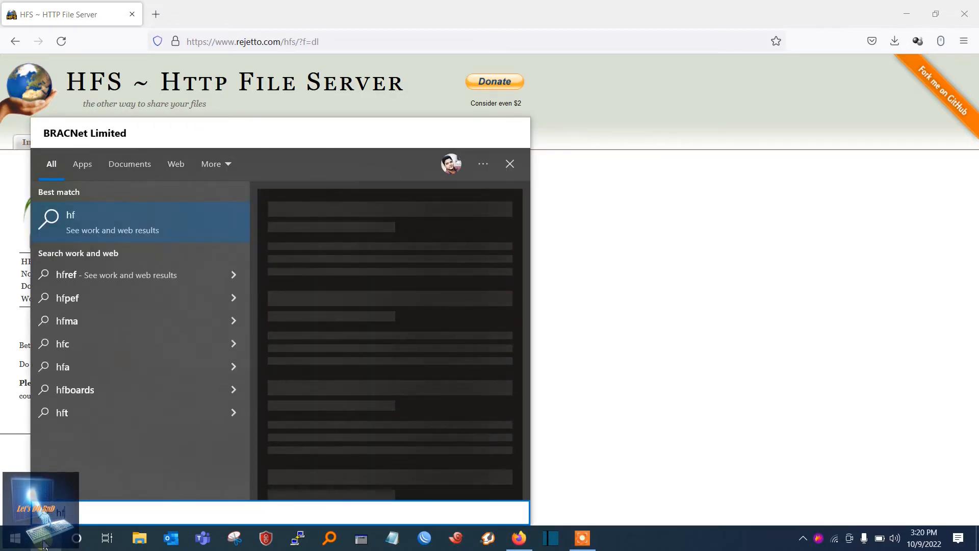
pyautogui.write('s')
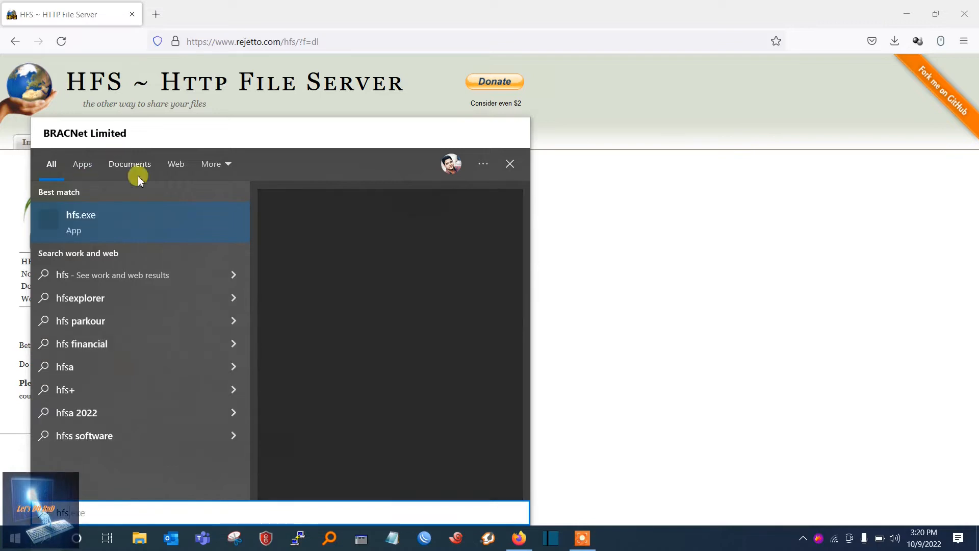
pyautogui.click(138, 221)
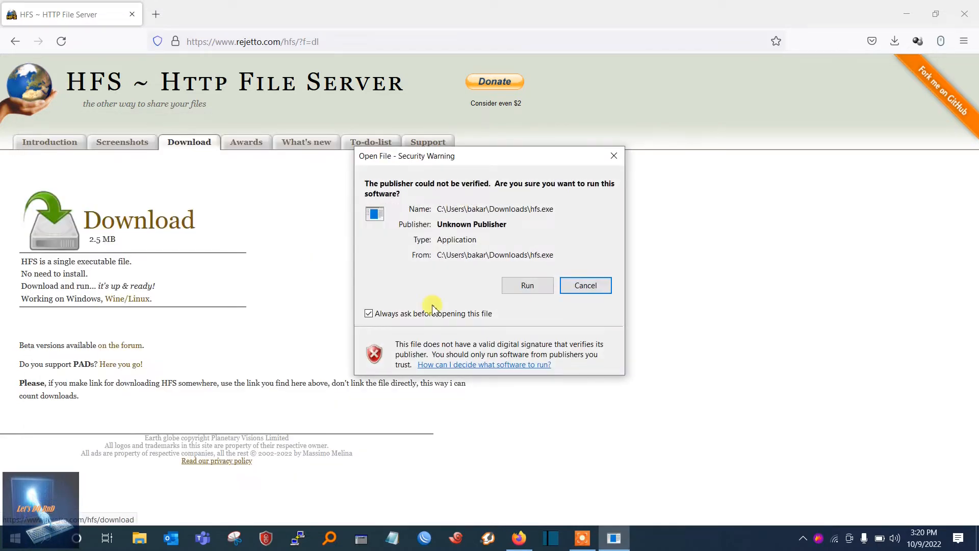
pyautogui.click(526, 284)
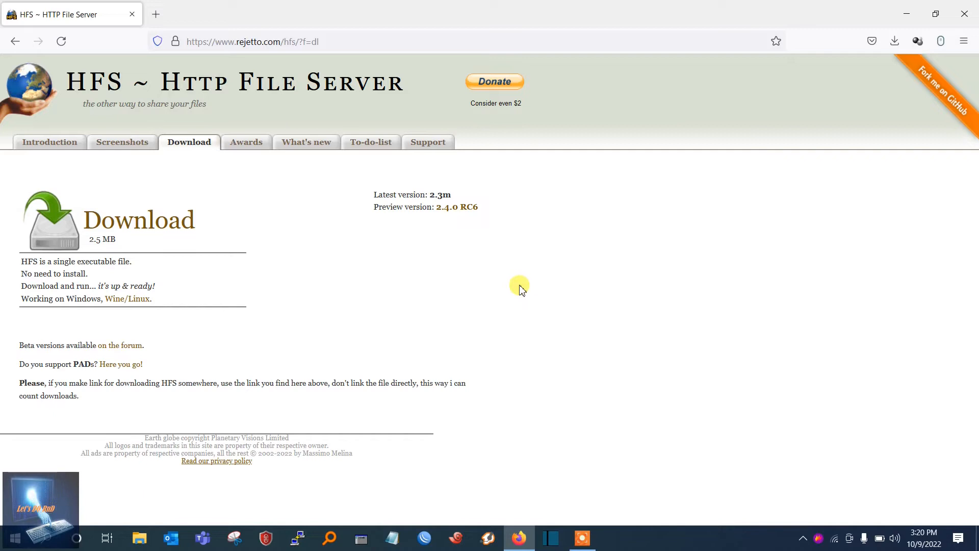
pyautogui.moveTo(468, 138); pyautogui.dragTo(368, 132)
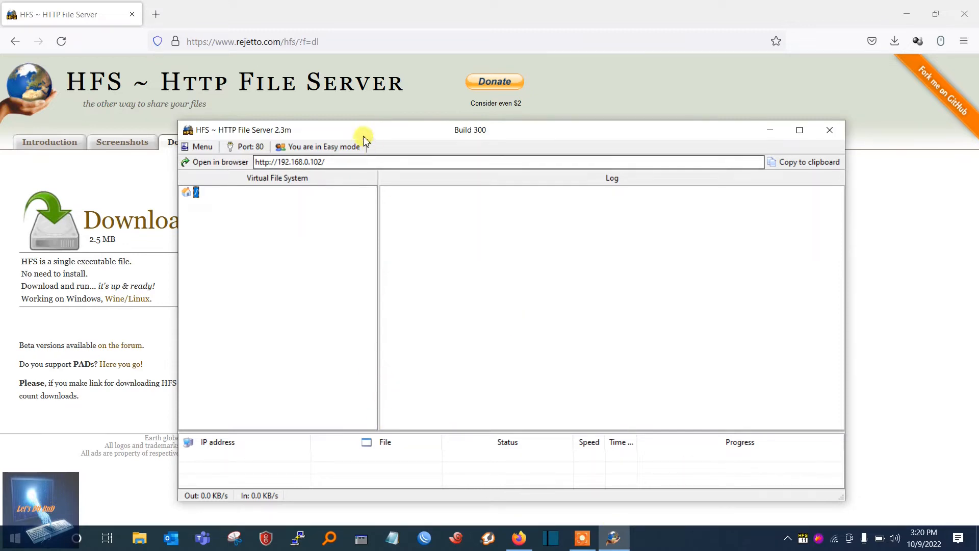
pyautogui.moveTo(359, 133); pyautogui.dragTo(334, 107)
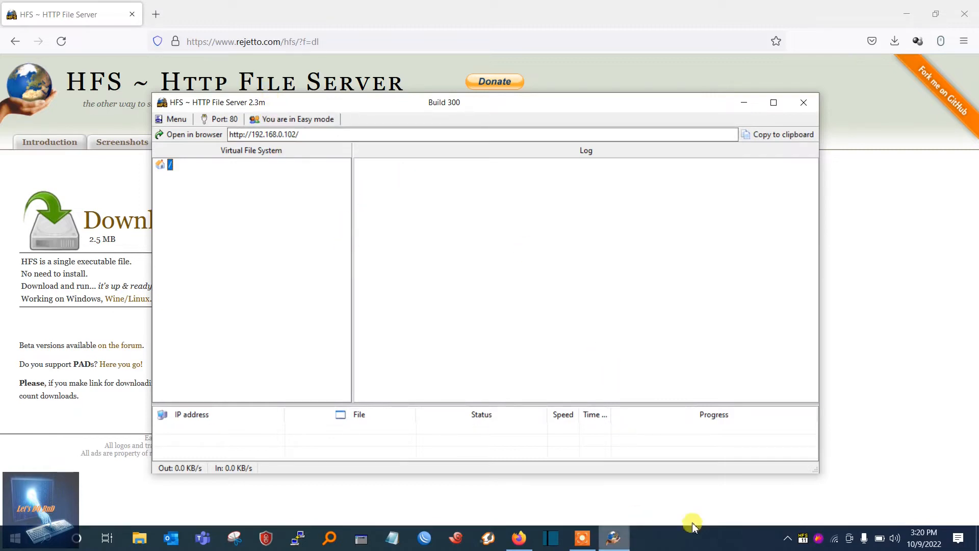
# Capture the area around the HFS window, sketch two circles linked by arrows to a box on it, and discard the capture
pyautogui.click(818, 541)
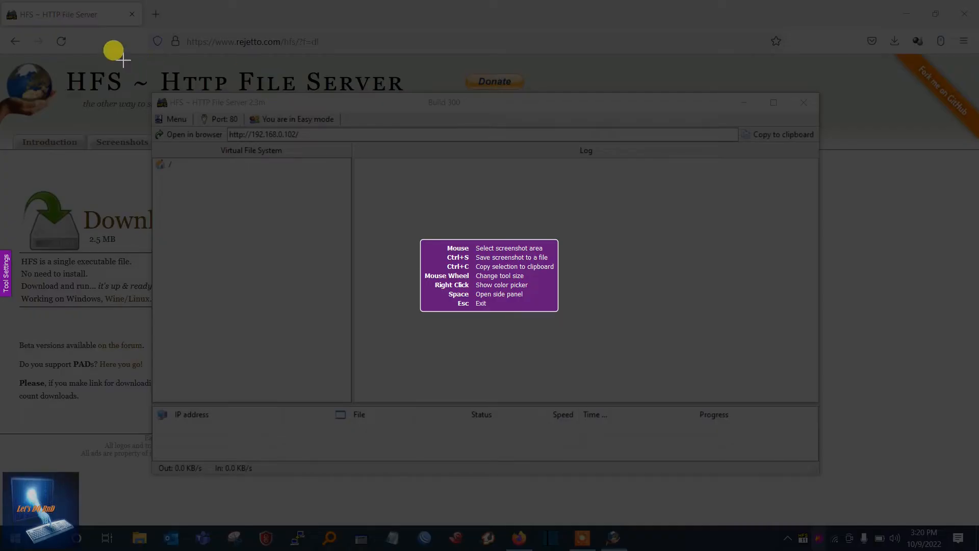
pyautogui.moveTo(122, 59); pyautogui.dragTo(873, 476)
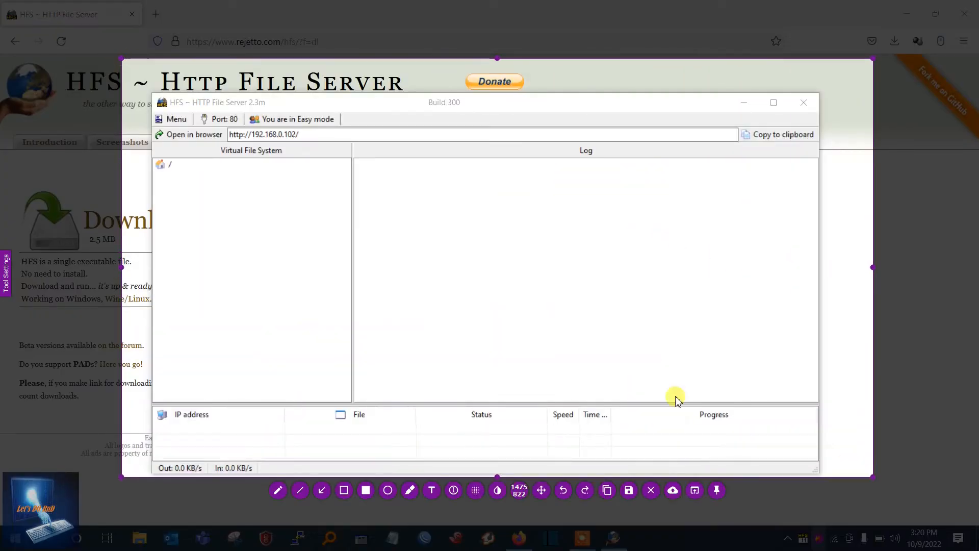
pyautogui.click(278, 490)
pyautogui.moveTo(382, 275)
pyautogui.mouseDown()
pyautogui.moveTo(395, 322)
pyautogui.moveTo(402, 269)
pyautogui.mouseUp()
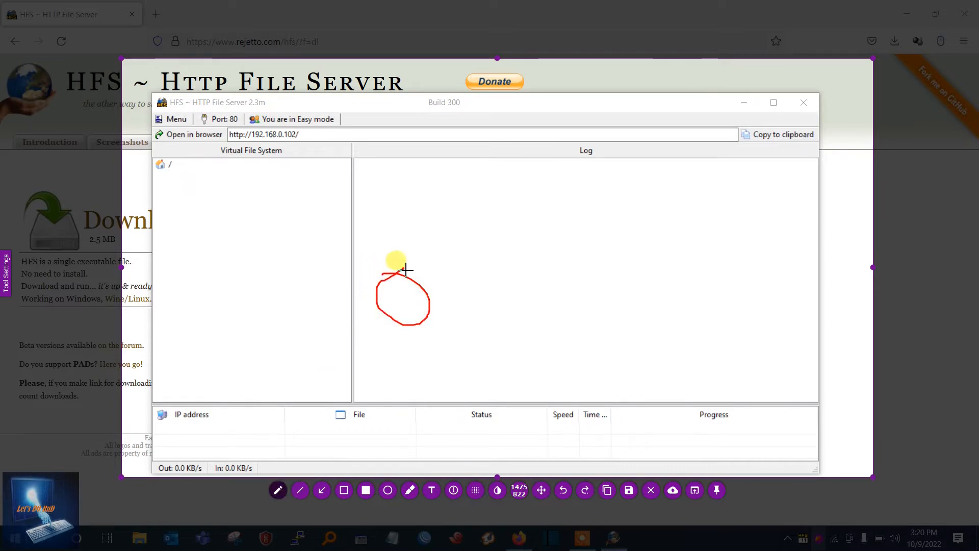
pyautogui.moveTo(617, 249)
pyautogui.mouseDown()
pyautogui.moveTo(633, 304)
pyautogui.moveTo(608, 251)
pyautogui.mouseUp()
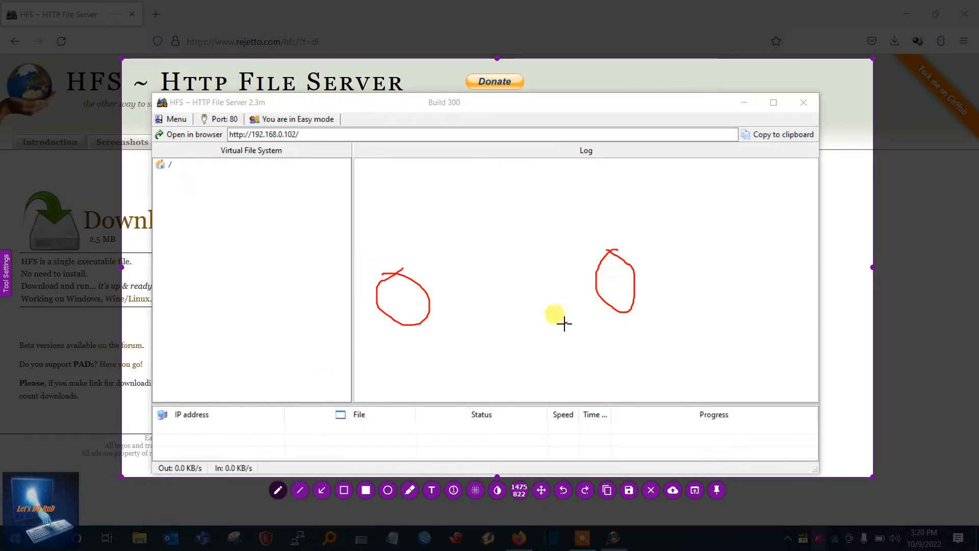
pyautogui.moveTo(464, 197)
pyautogui.mouseDown()
pyautogui.moveTo(518, 220)
pyautogui.moveTo(458, 193)
pyautogui.mouseUp()
pyautogui.moveTo(434, 288); pyautogui.dragTo(457, 229)
pyautogui.moveTo(599, 257)
pyautogui.mouseDown()
pyautogui.moveTo(540, 216)
pyautogui.moveTo(531, 221)
pyautogui.moveTo(535, 211)
pyautogui.moveTo(555, 216)
pyautogui.mouseUp()
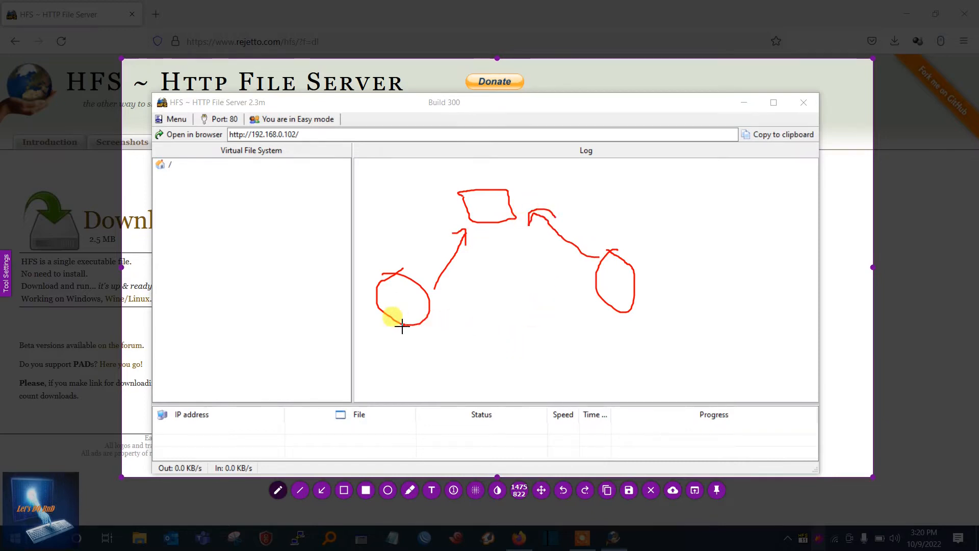
pyautogui.click(260, 189)
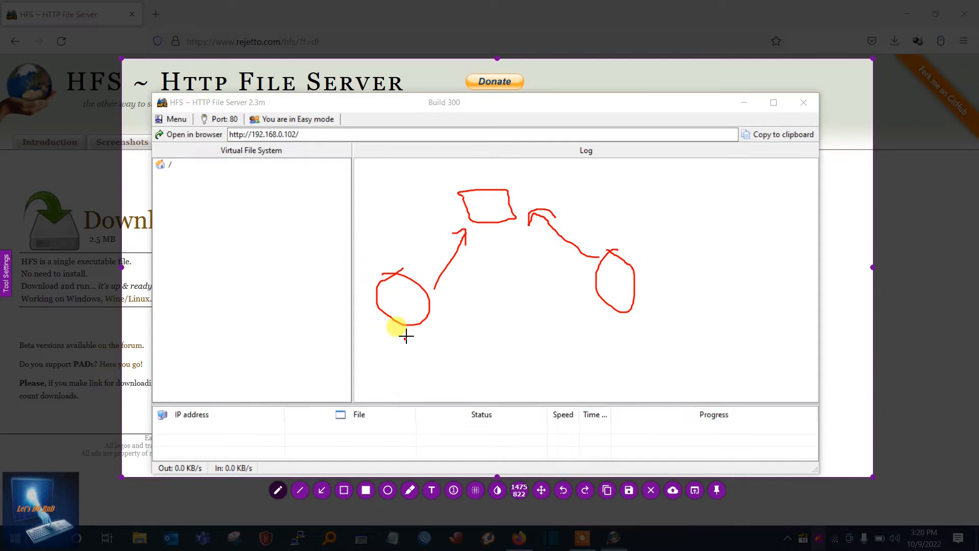
pyautogui.moveTo(407, 308)
pyautogui.mouseDown()
pyautogui.moveTo(411, 260)
pyautogui.moveTo(476, 228)
pyautogui.moveTo(564, 291)
pyautogui.moveTo(606, 302)
pyautogui.moveTo(579, 294)
pyautogui.moveTo(575, 308)
pyautogui.mouseUp()
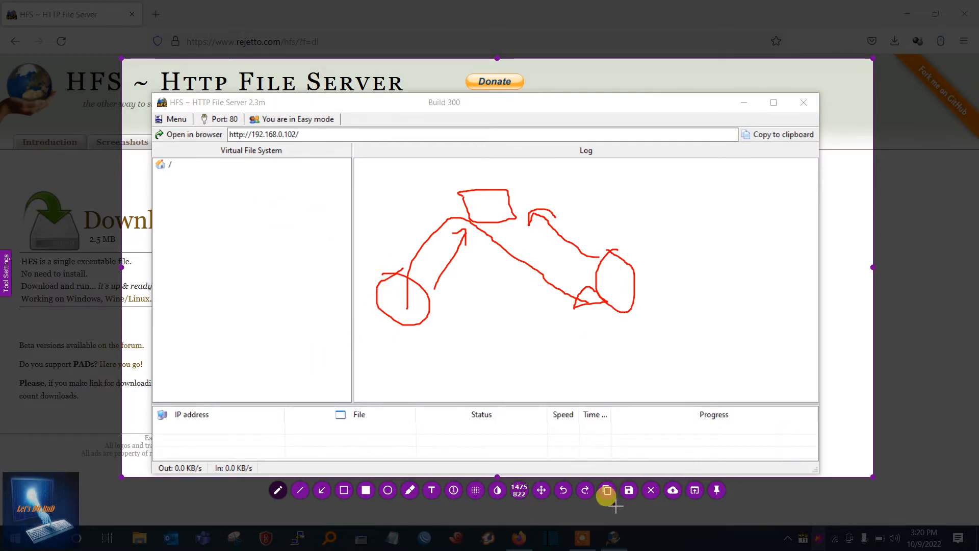
pyautogui.click(651, 490)
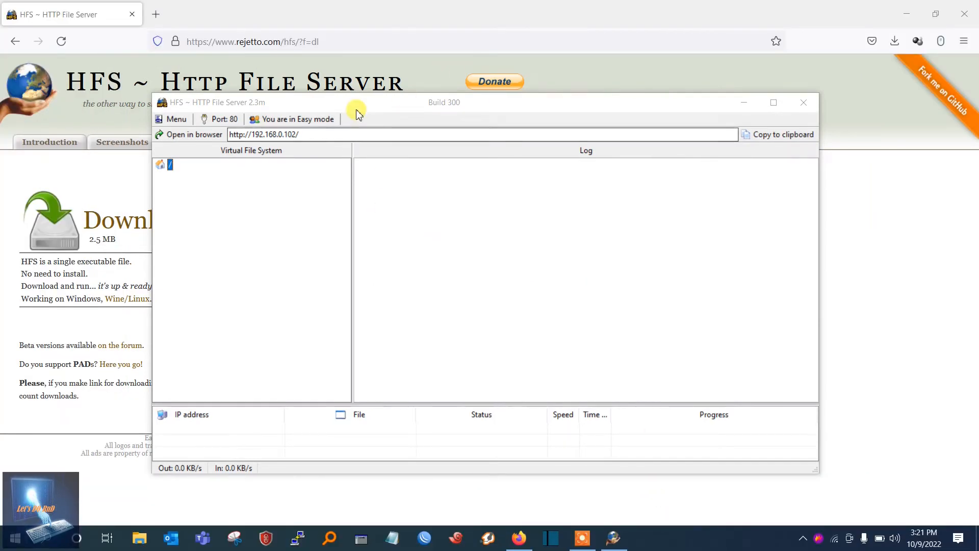
# Reposition the HFS window and switch the server from Easy mode to Expert mode
pyautogui.moveTo(368, 107); pyautogui.dragTo(472, 89)
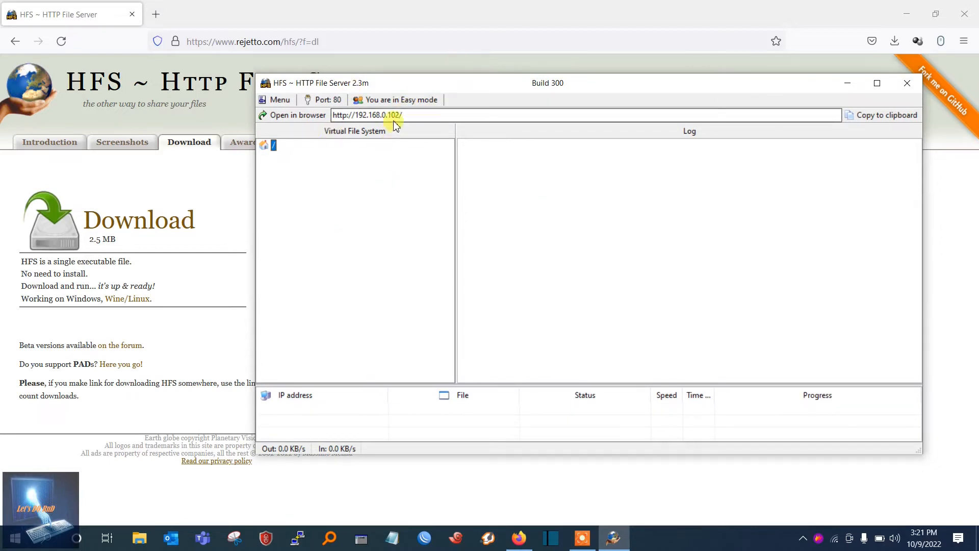
pyautogui.moveTo(415, 115); pyautogui.dragTo(318, 117)
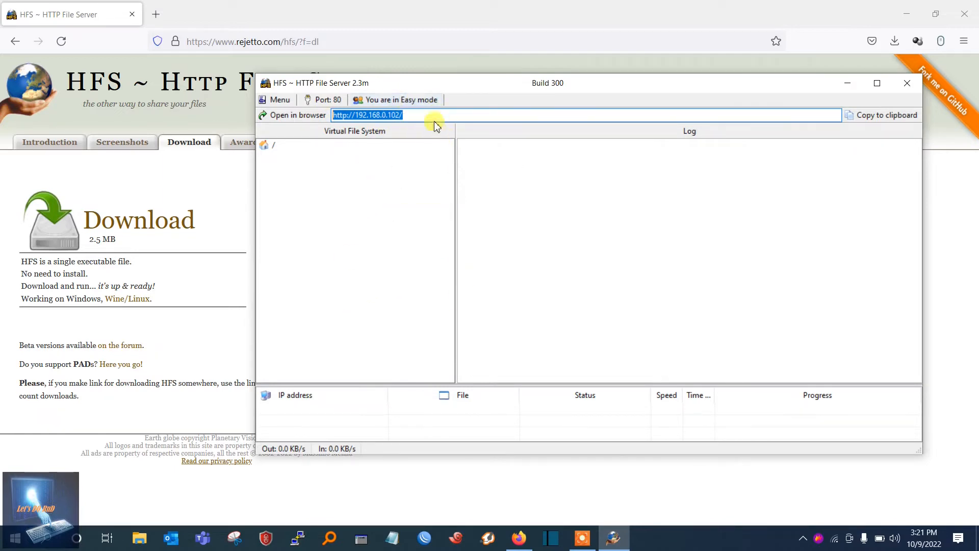
pyautogui.click(424, 101)
pyautogui.click(393, 236)
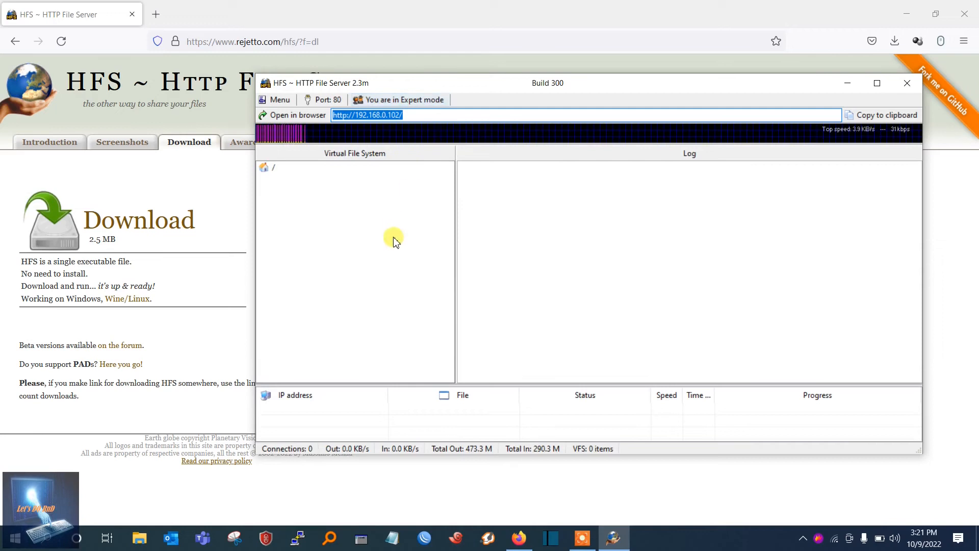
pyautogui.click(416, 116)
pyautogui.moveTo(416, 116); pyautogui.dragTo(296, 115)
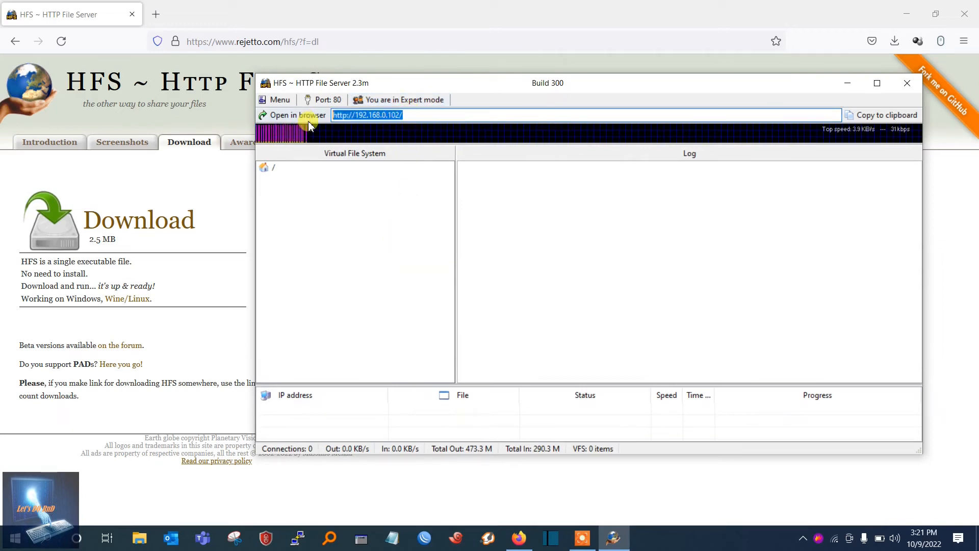
pyautogui.hotkey('ctrl', 'c')
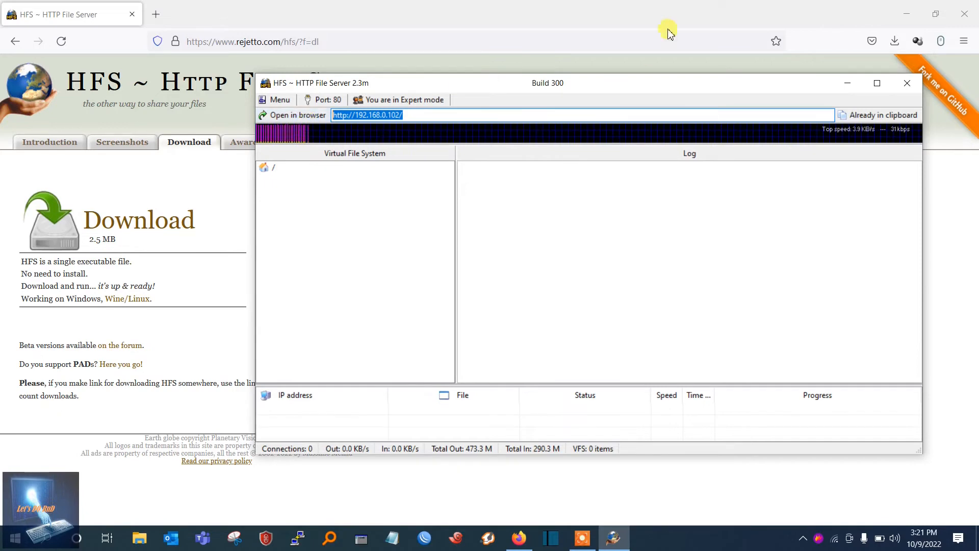
pyautogui.click(973, 45)
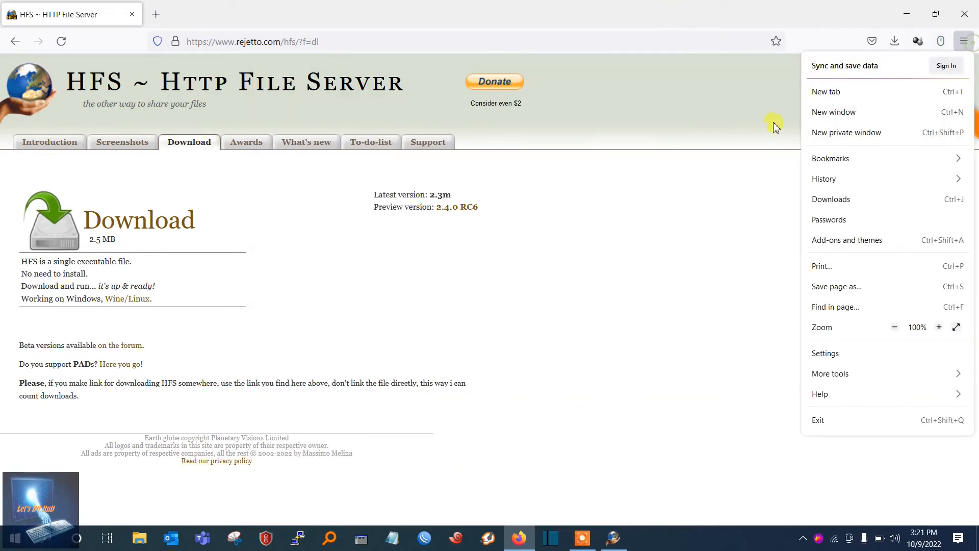
pyautogui.click(875, 134)
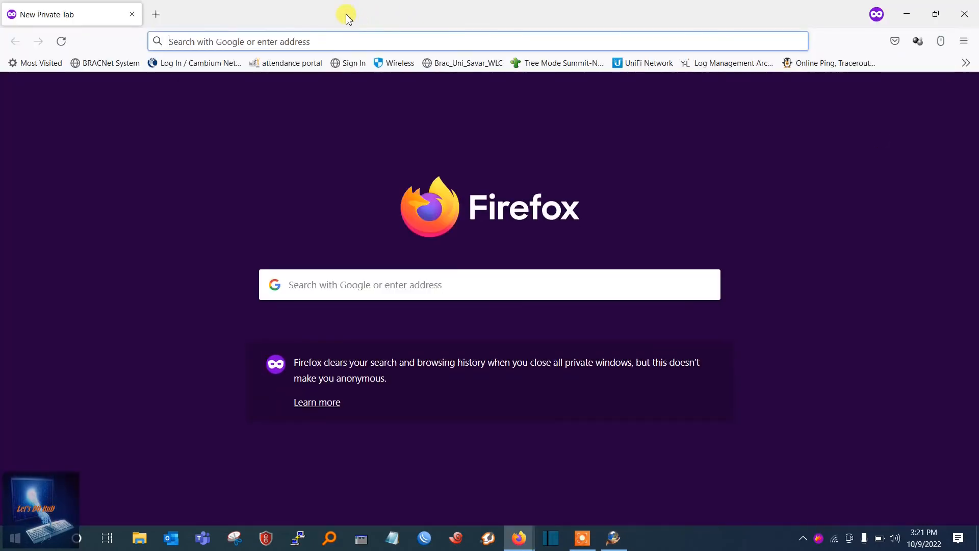
pyautogui.click(339, 41)
pyautogui.hotkey('ctrl', 'v')
pyautogui.press('Return')
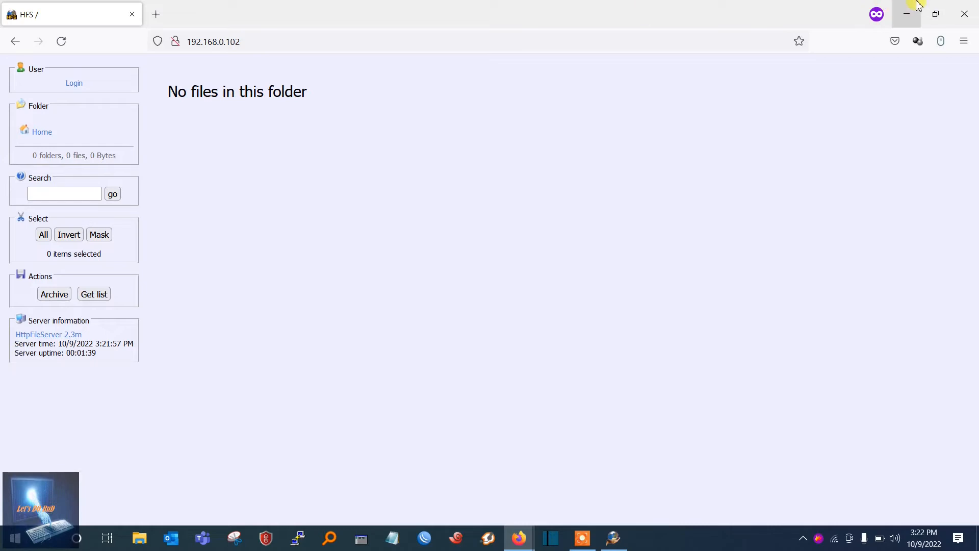
# Return to HFS and add the HFS folder from Local Disk (E:) to the Virtual File System as a real folder
pyautogui.click(907, 12)
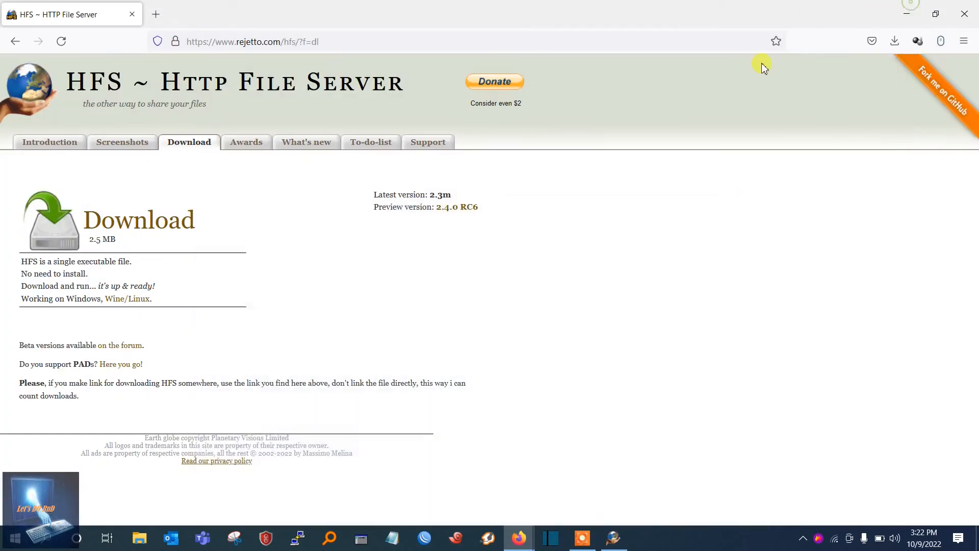
pyautogui.click(627, 543)
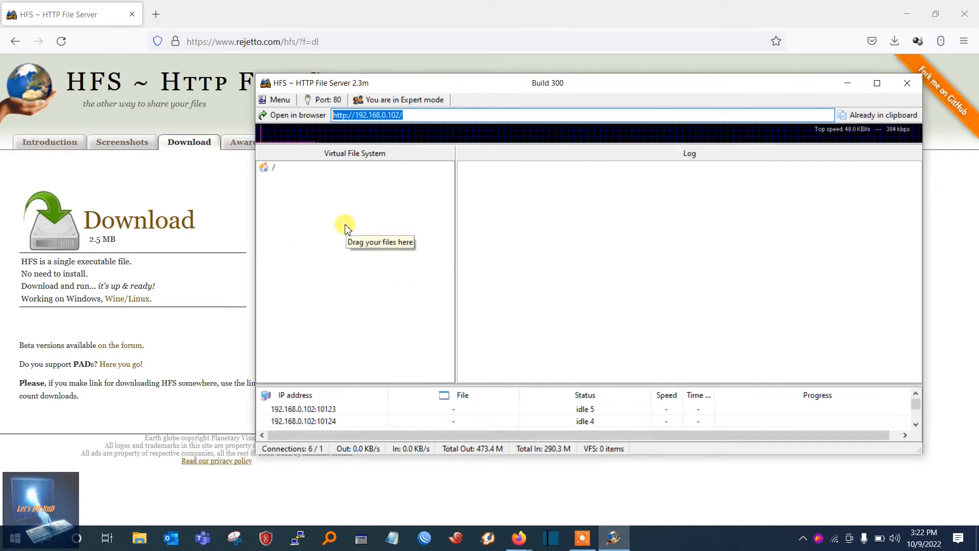
pyautogui.click(143, 539)
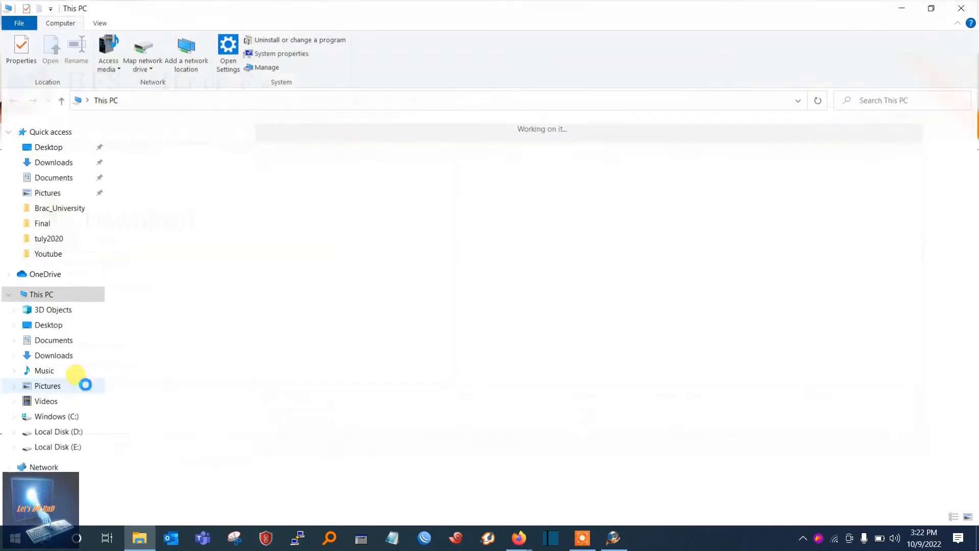
pyautogui.click(50, 449)
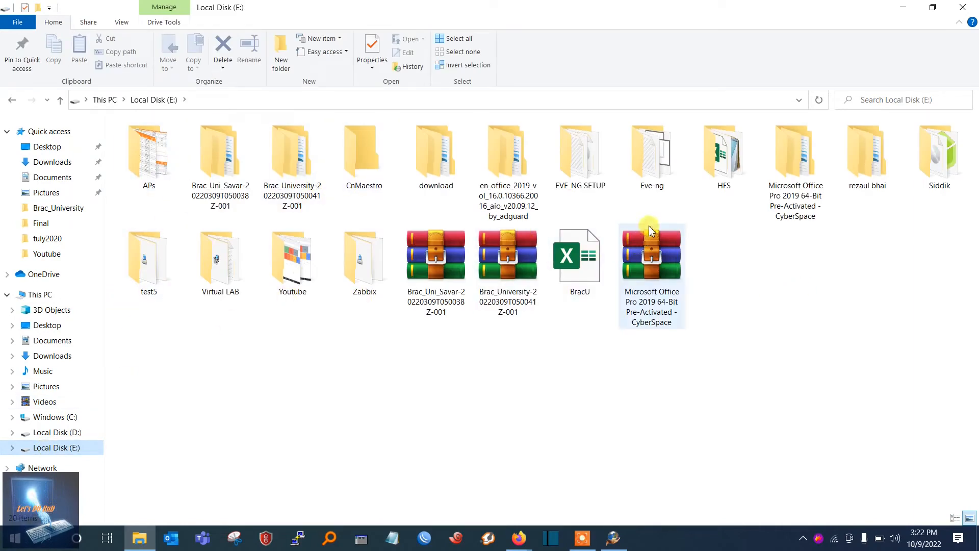
pyautogui.click(733, 162)
pyautogui.moveTo(734, 143); pyautogui.dragTo(397, 222)
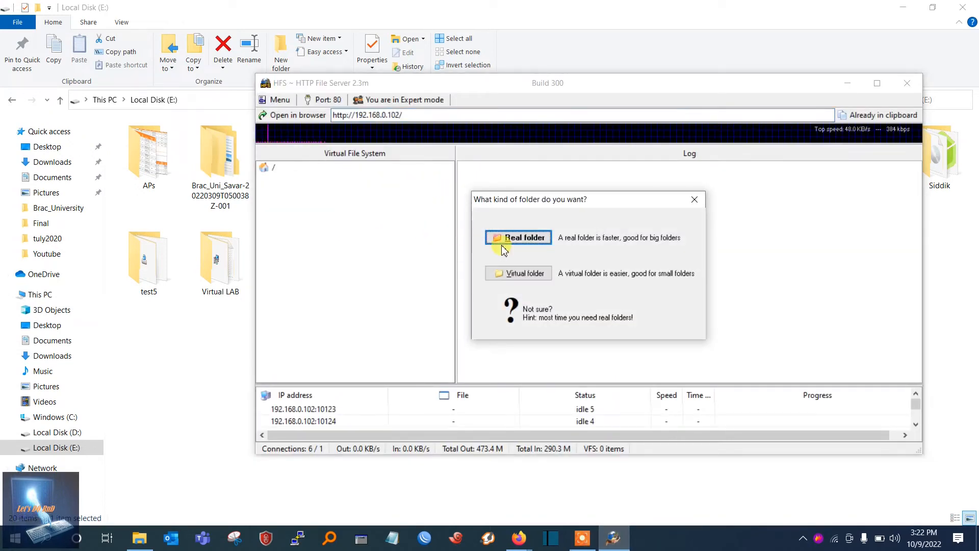
pyautogui.click(525, 238)
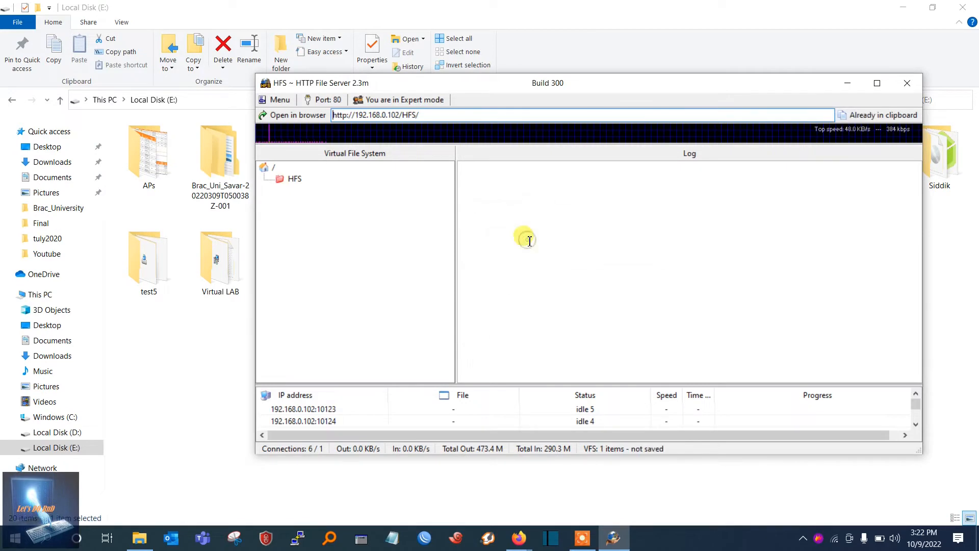
# Move the HFS window aside to check the source HFS folder on Local Disk (E:), and move the window back
pyautogui.moveTo(422, 87); pyautogui.dragTo(452, 287)
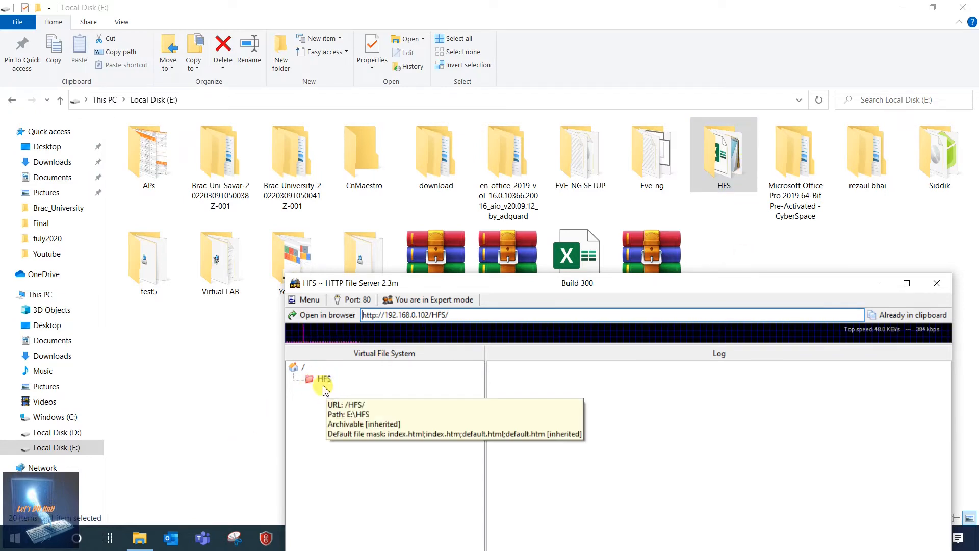
pyautogui.click(723, 153)
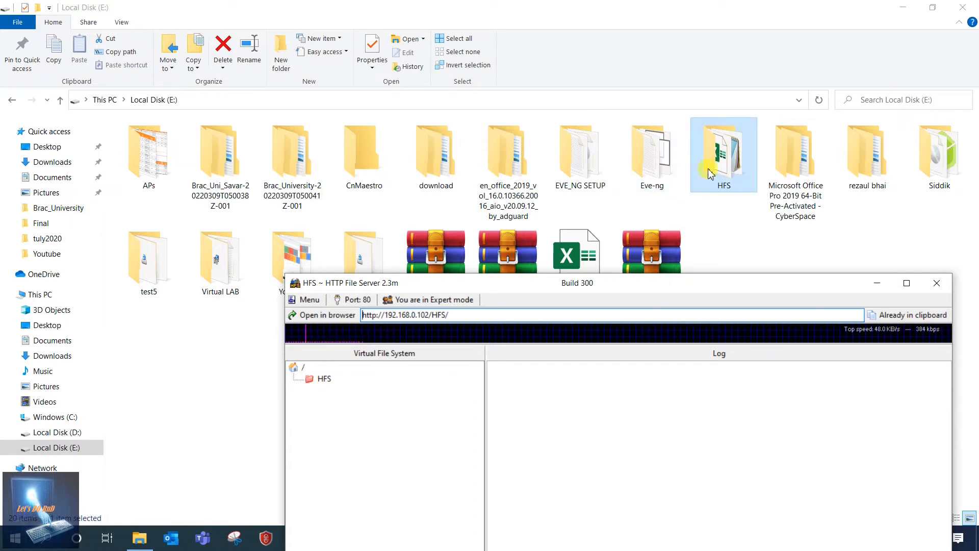
pyautogui.moveTo(545, 284); pyautogui.dragTo(503, 66)
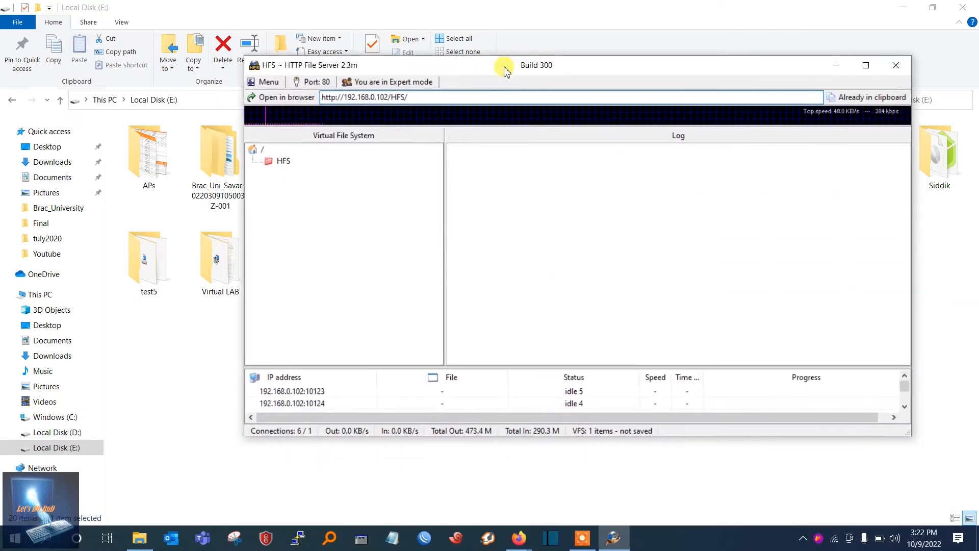
# Switch to the private Firefox window, reload the server page at 192.168.0.102 and open the shared HFS folder
pyautogui.moveTo(518, 538)
pyautogui.click(599, 482)
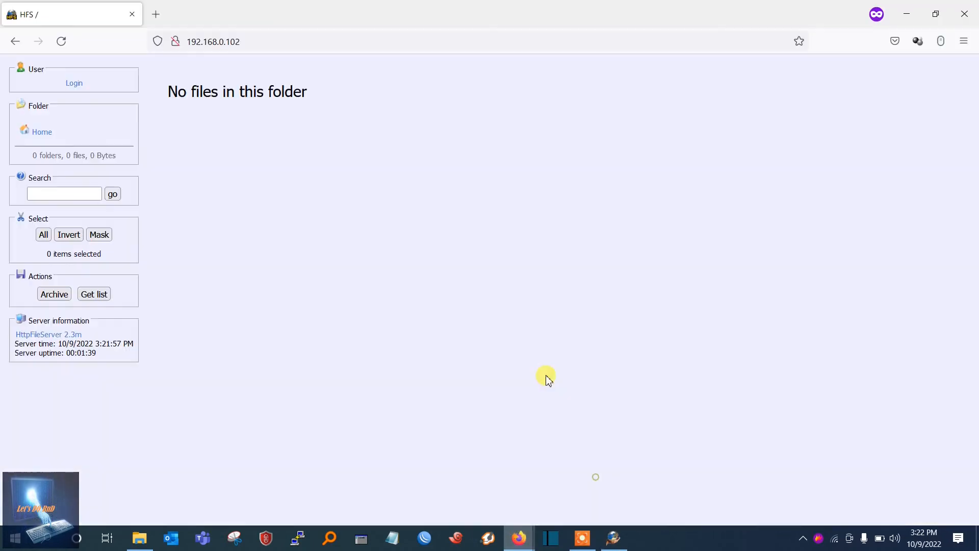
pyautogui.click(267, 42)
pyautogui.press('Return')
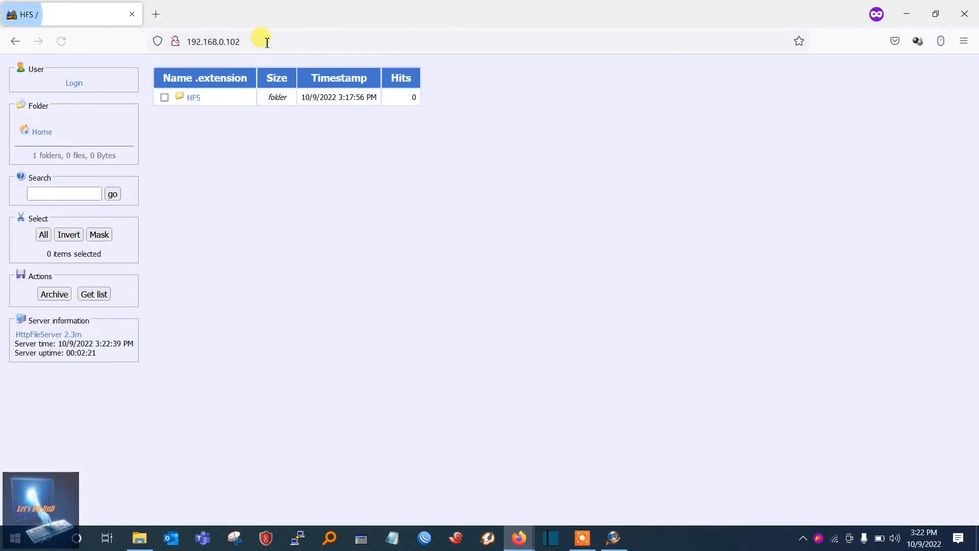
pyautogui.click(194, 98)
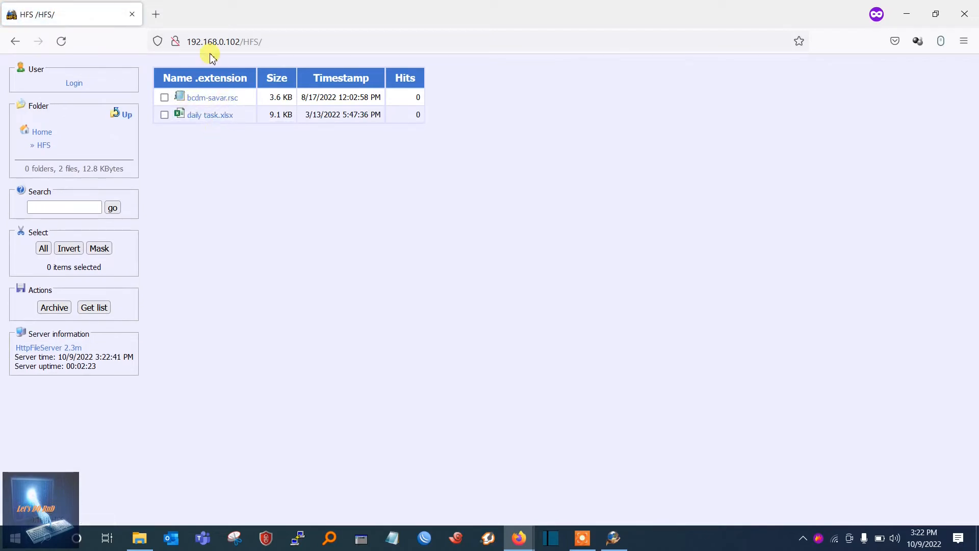
# Return to the server's home listing, select the HFS folder and download it as an archive, accepting the confirmation
pyautogui.click(15, 45)
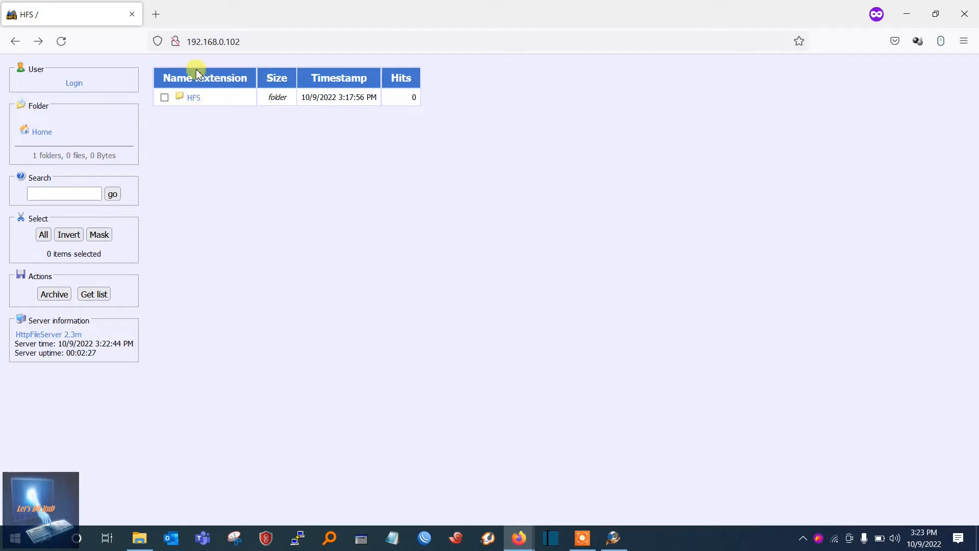
pyautogui.click(164, 98)
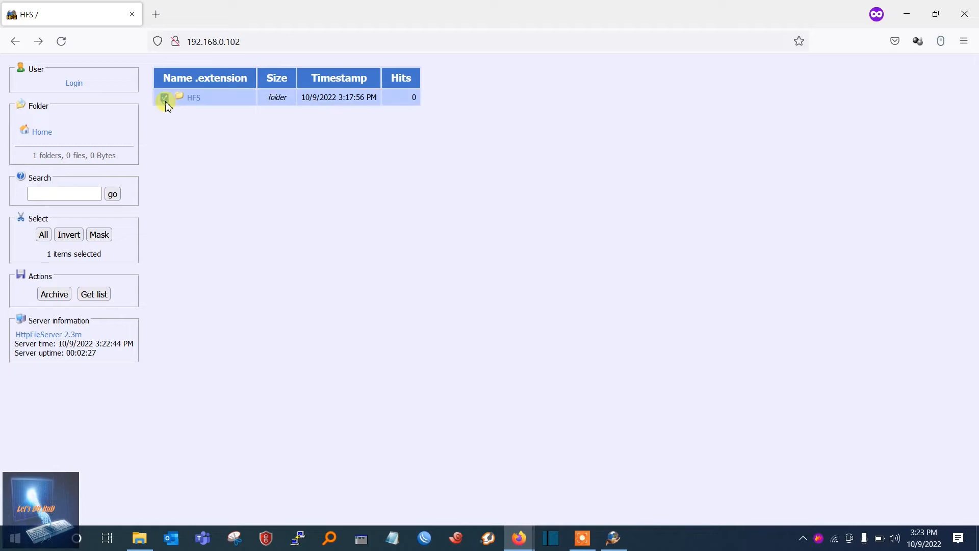
pyautogui.click(55, 295)
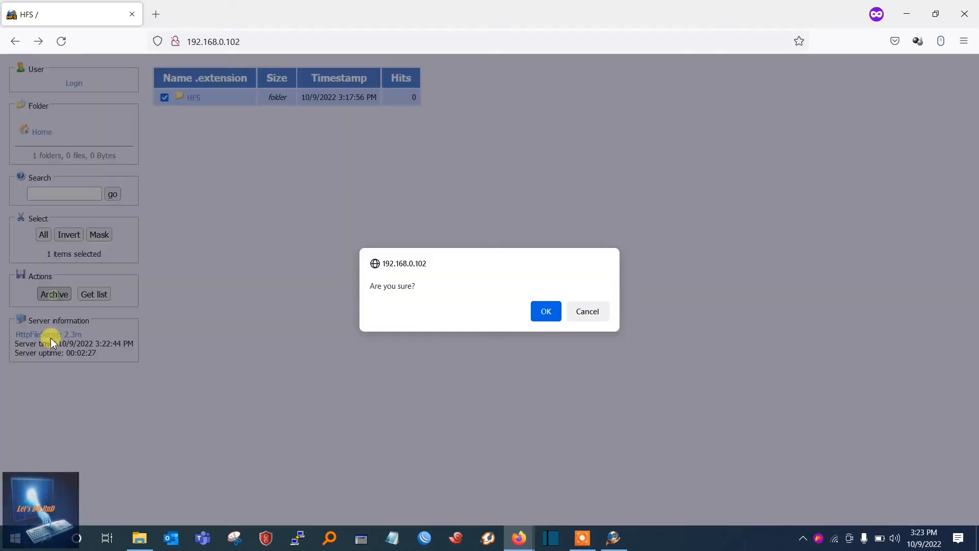
pyautogui.click(546, 311)
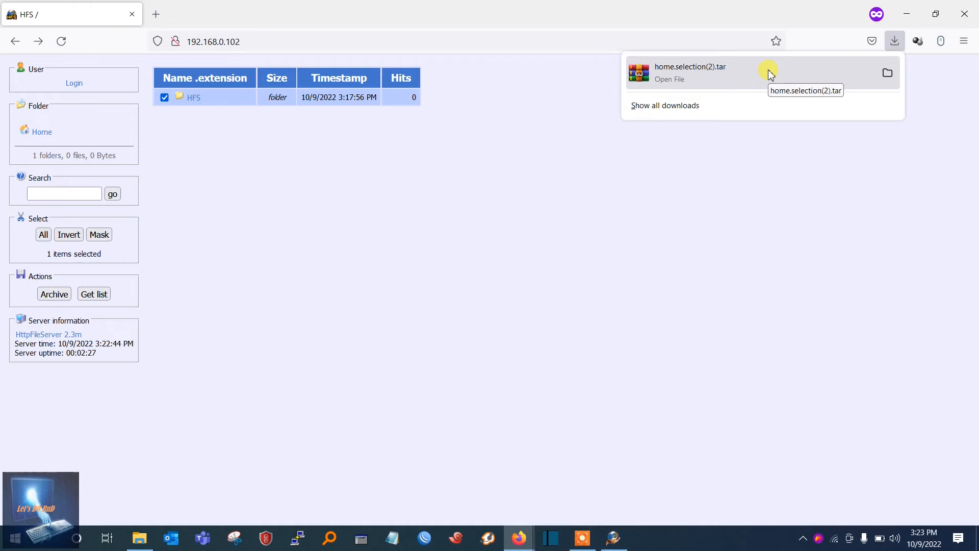
# Open the downloaded home.selection(2).tar in WinRAR, dismiss the licence reminder, examine the contents of its HFS folder and close the archive
pyautogui.click(769, 73)
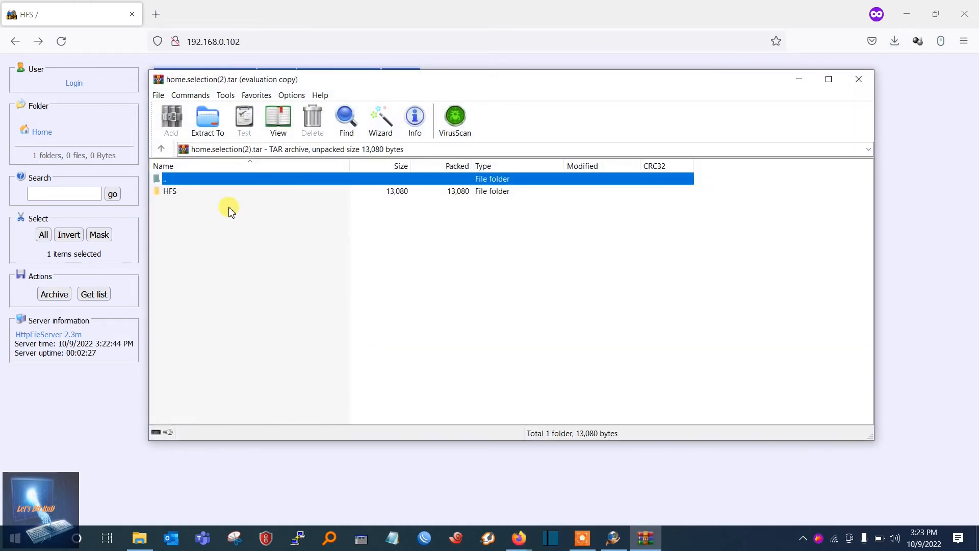
pyautogui.click(229, 192)
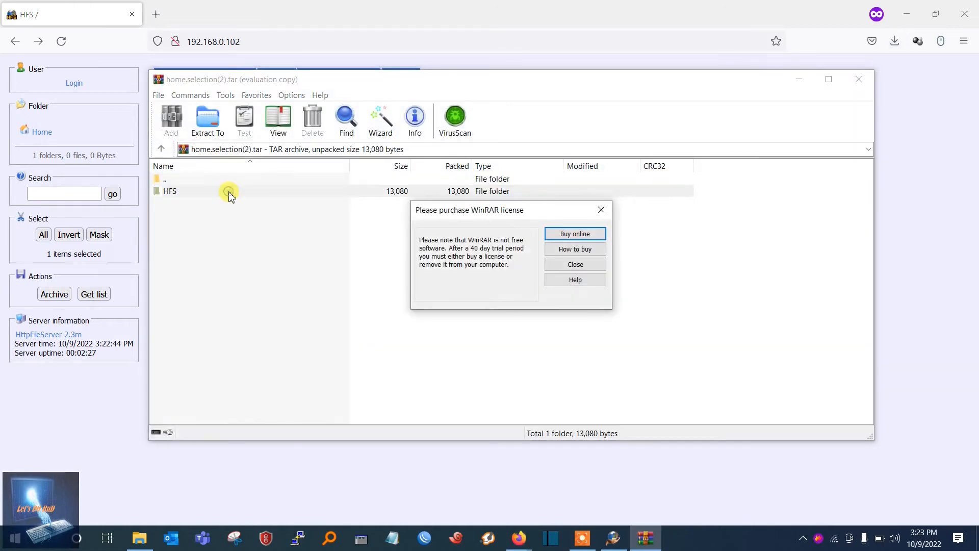
pyautogui.click(601, 209)
pyautogui.doubleClick(192, 196)
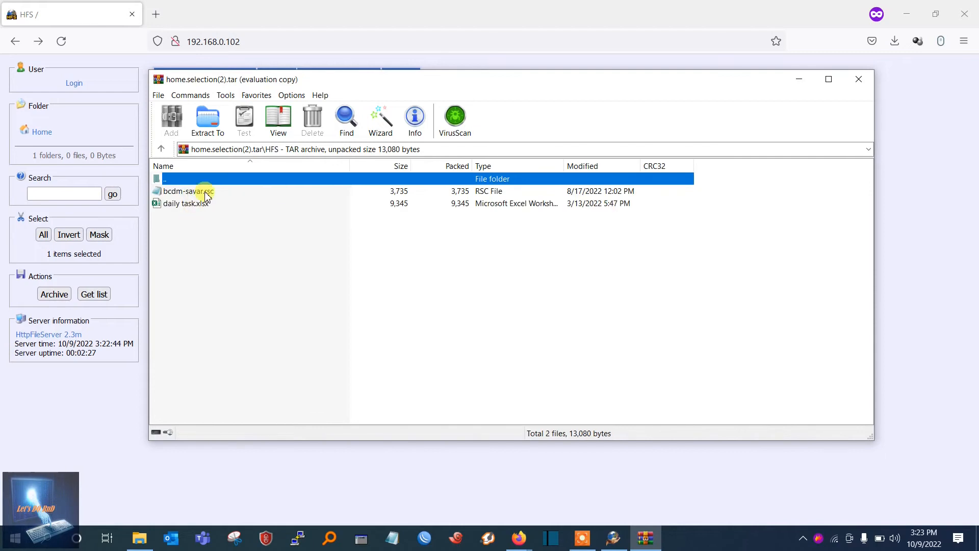
pyautogui.click(858, 82)
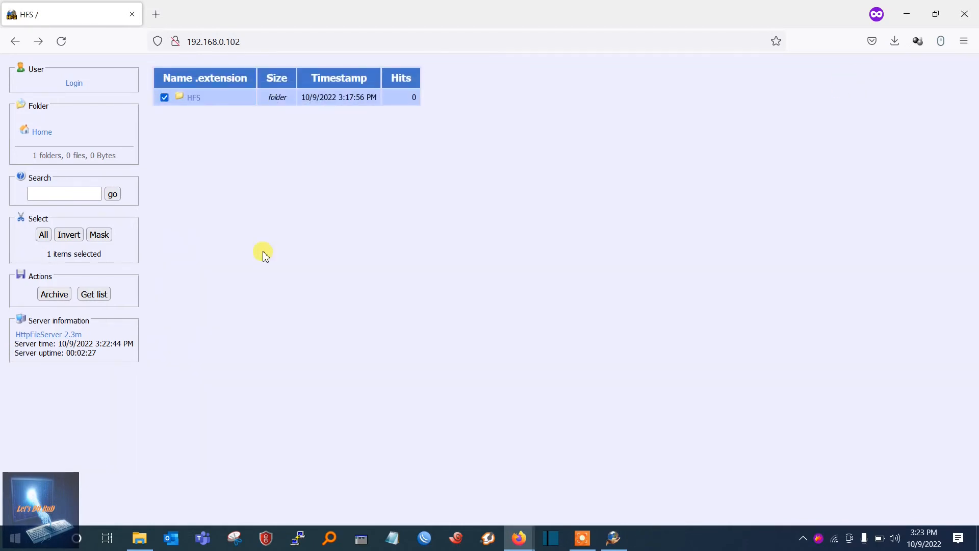
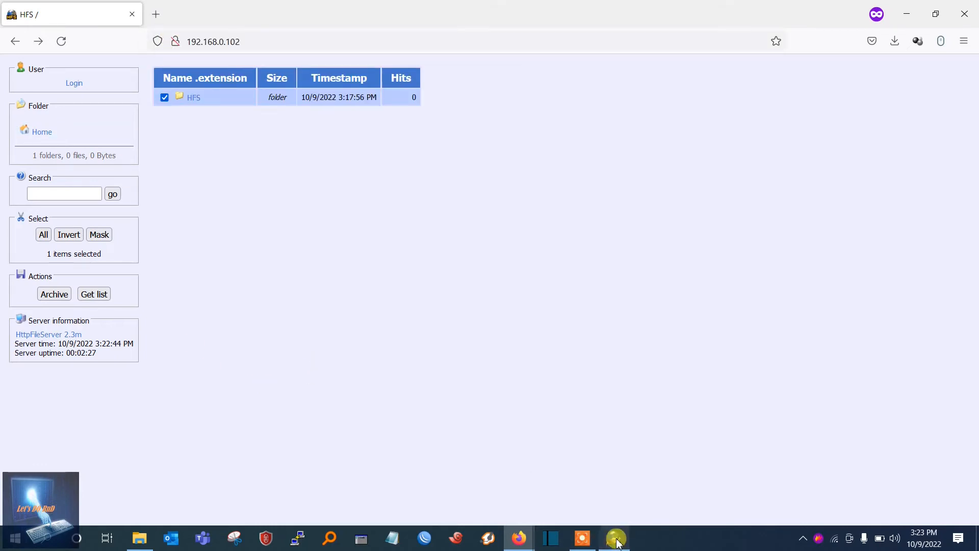
# Check the server's root address in the HFS window and reload the page at 192.168.0.102 in Firefox
pyautogui.click(616, 538)
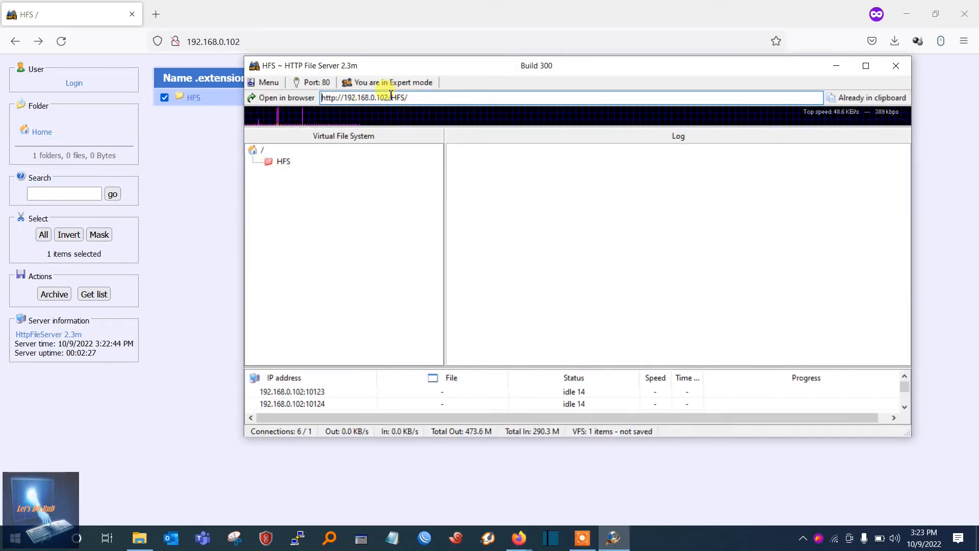
pyautogui.moveTo(383, 96); pyautogui.dragTo(341, 97)
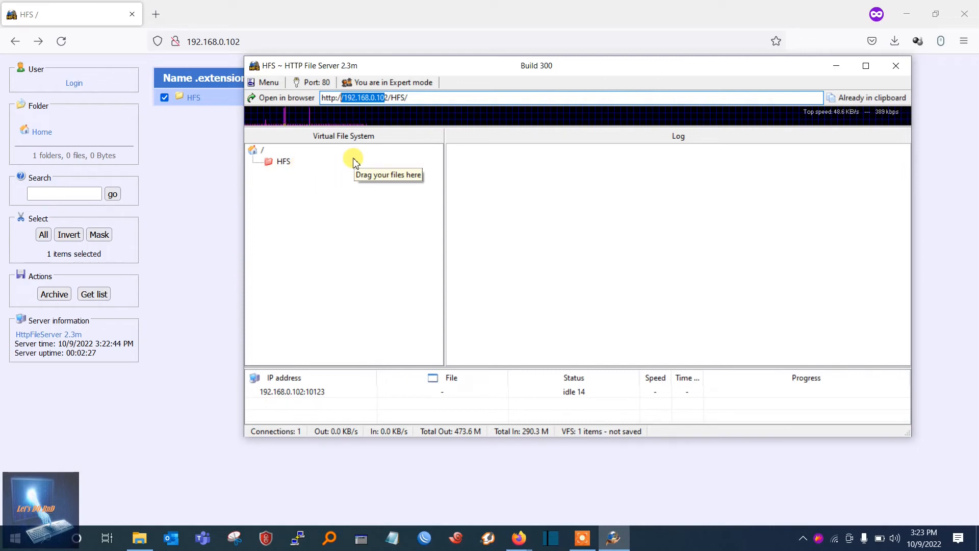
pyautogui.moveTo(446, 69); pyautogui.dragTo(470, 74)
pyautogui.click(418, 197)
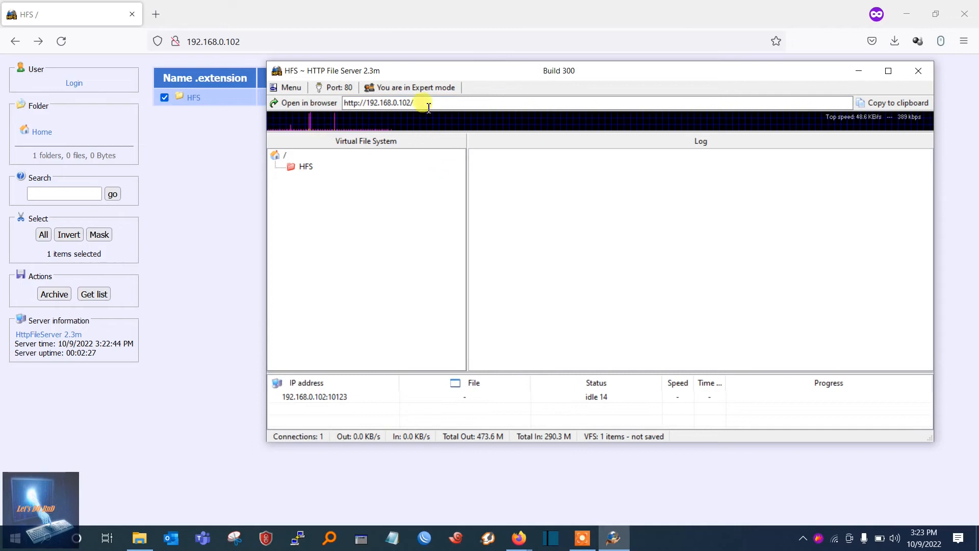
pyautogui.moveTo(415, 102); pyautogui.dragTo(350, 104)
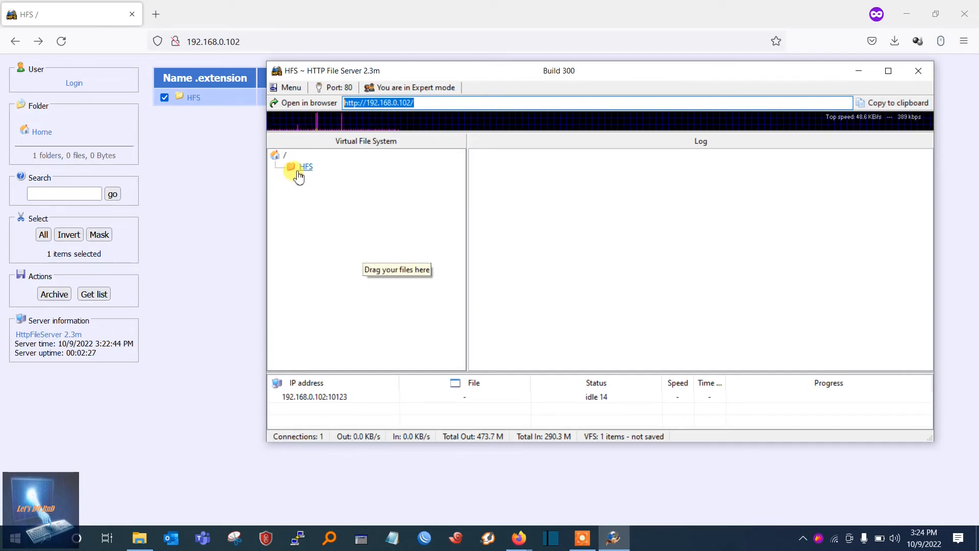
pyautogui.click(234, 221)
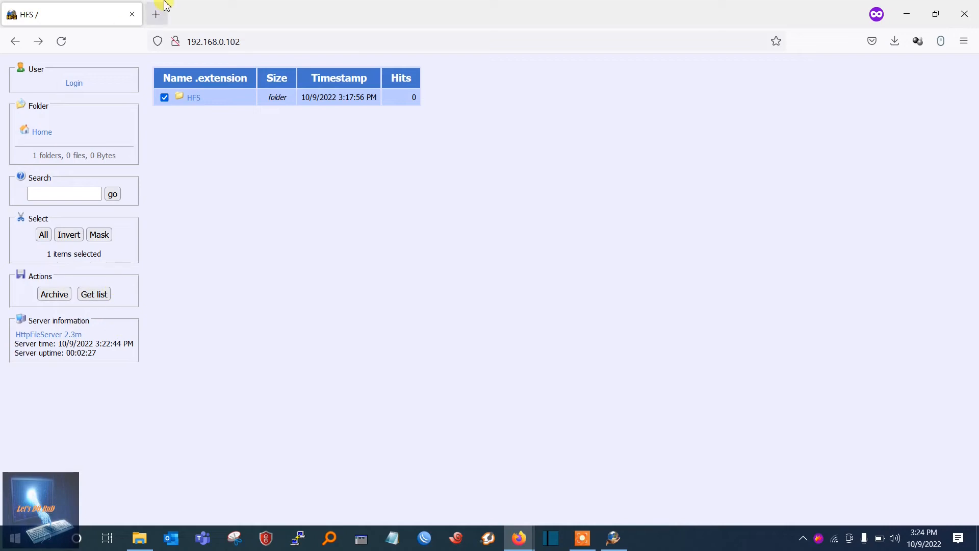
pyautogui.click(61, 41)
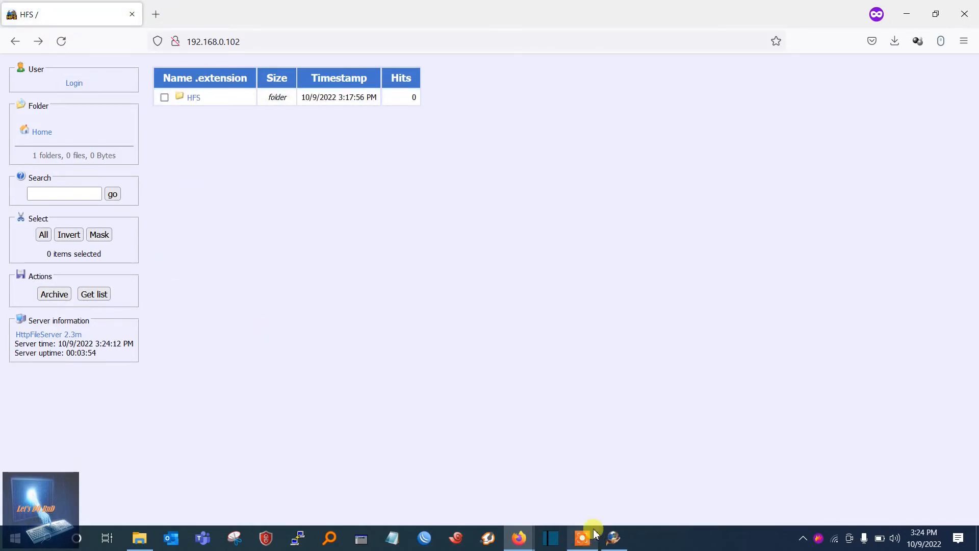
# Open the properties of the shared HFS folder in HTTP File Server and grant access to the individual user account and to any account
pyautogui.click(614, 538)
pyautogui.click(301, 235)
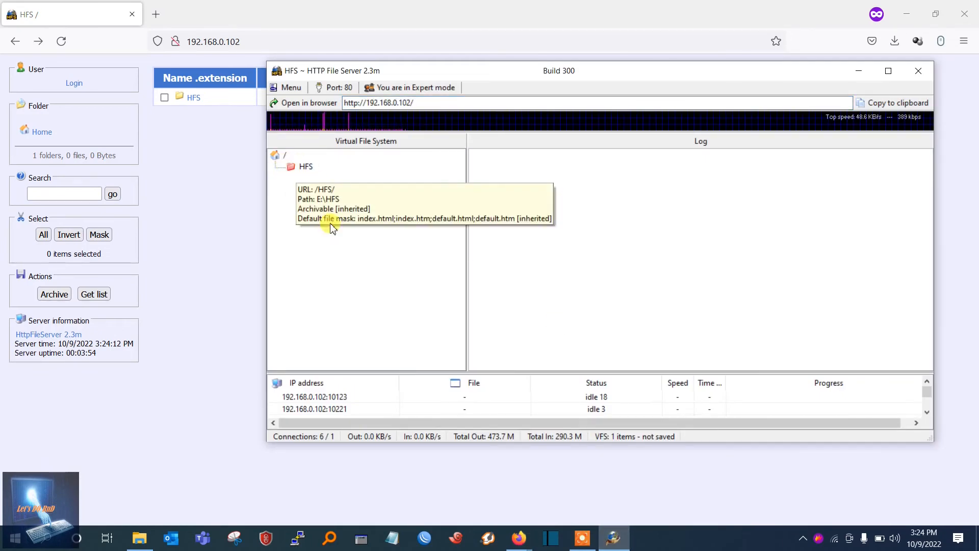
pyautogui.click(306, 168)
pyautogui.click(307, 170)
pyautogui.rightClick(306, 169)
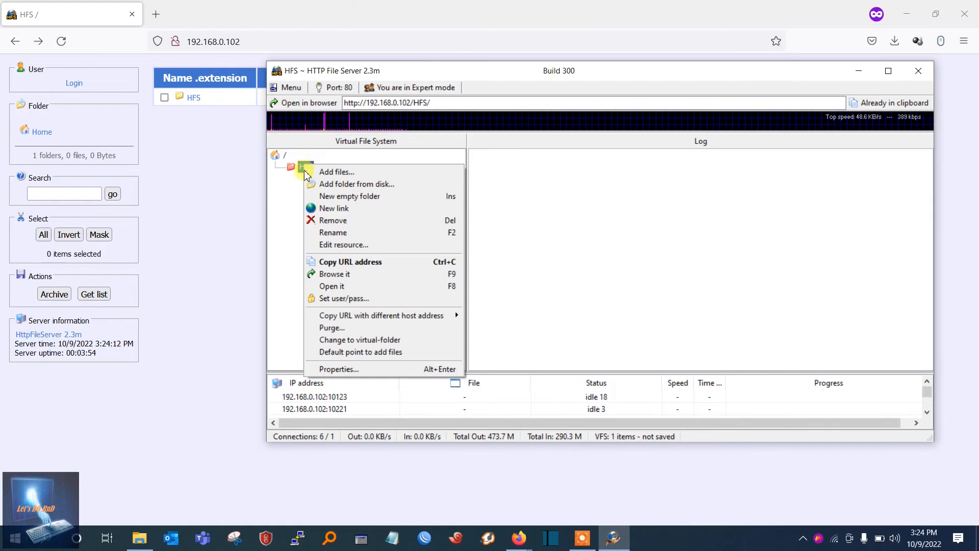
pyautogui.click(348, 367)
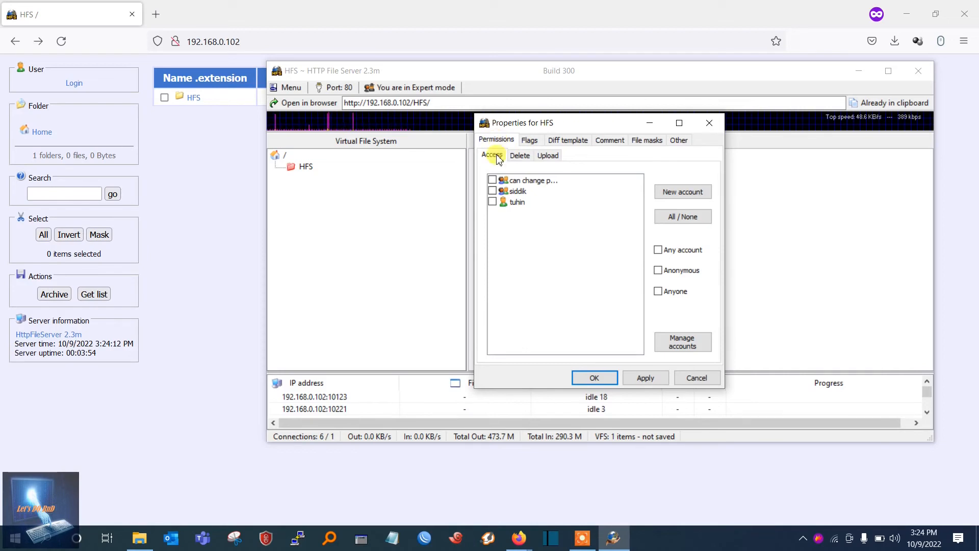
pyautogui.click(493, 202)
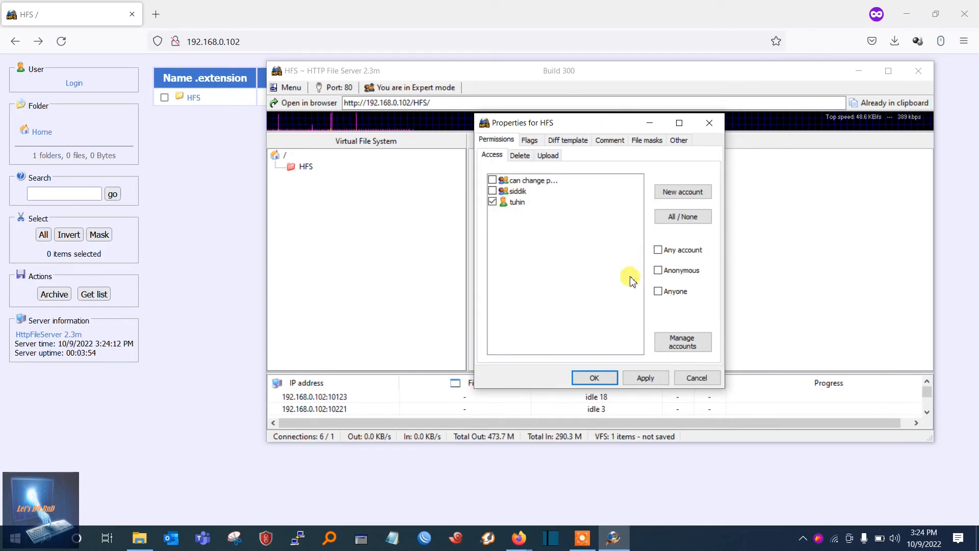
pyautogui.click(659, 250)
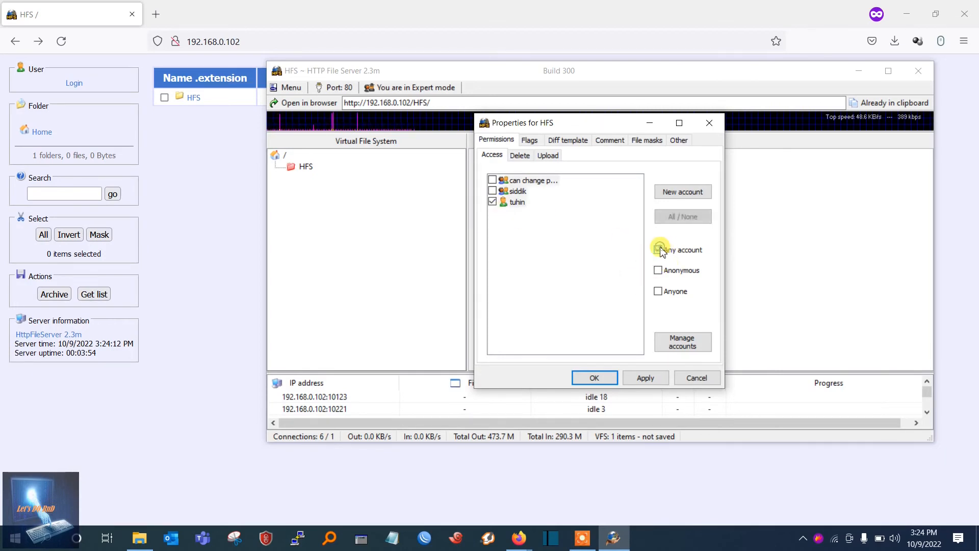
# Grant upload permission on the HFS folder to the individual user account and to any account, and accept the properties
pyautogui.click(549, 155)
pyautogui.click(492, 202)
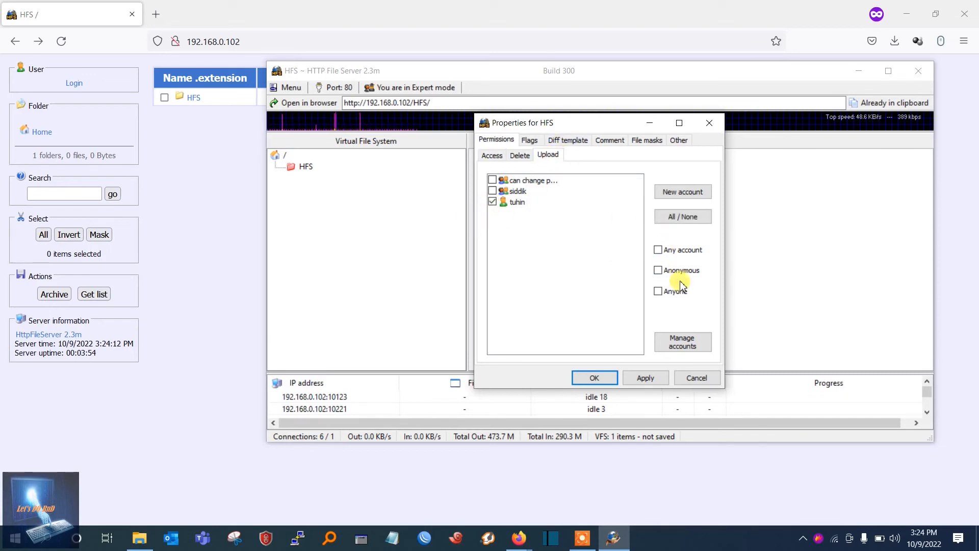
pyautogui.click(658, 250)
pyautogui.click(598, 378)
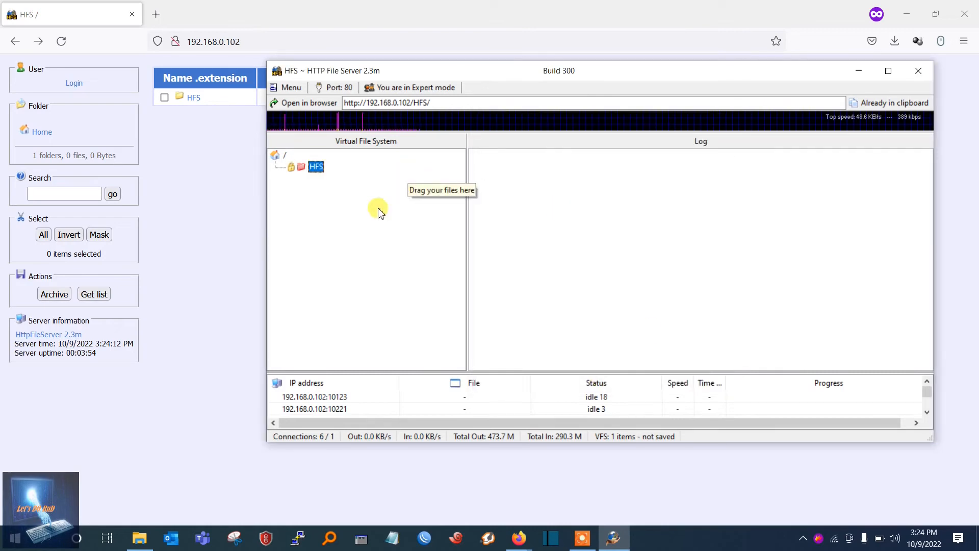
# Switch to Firefox, reload the server page, and open the protected HFS folder by signing in with the account's username and password
pyautogui.click(197, 191)
pyautogui.click(61, 40)
pyautogui.click(61, 42)
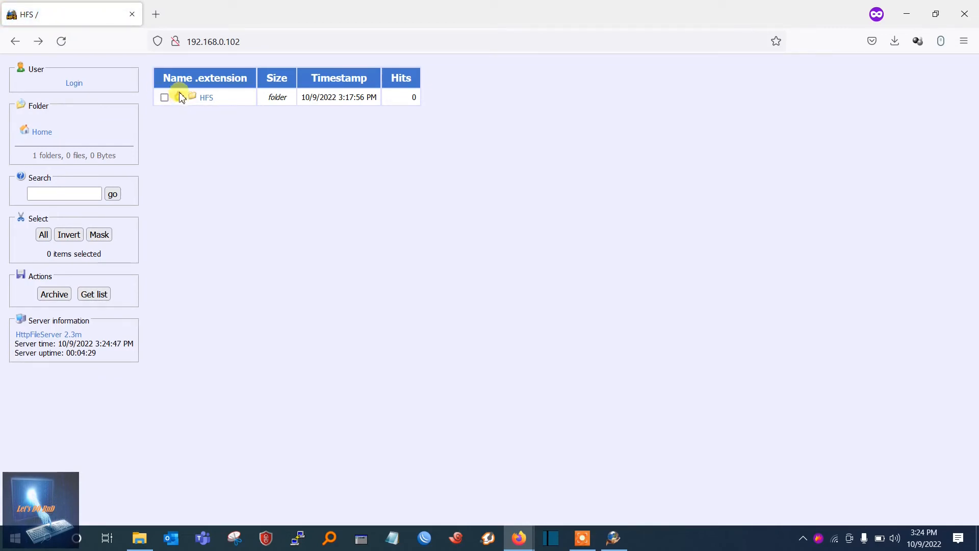
pyautogui.click(201, 102)
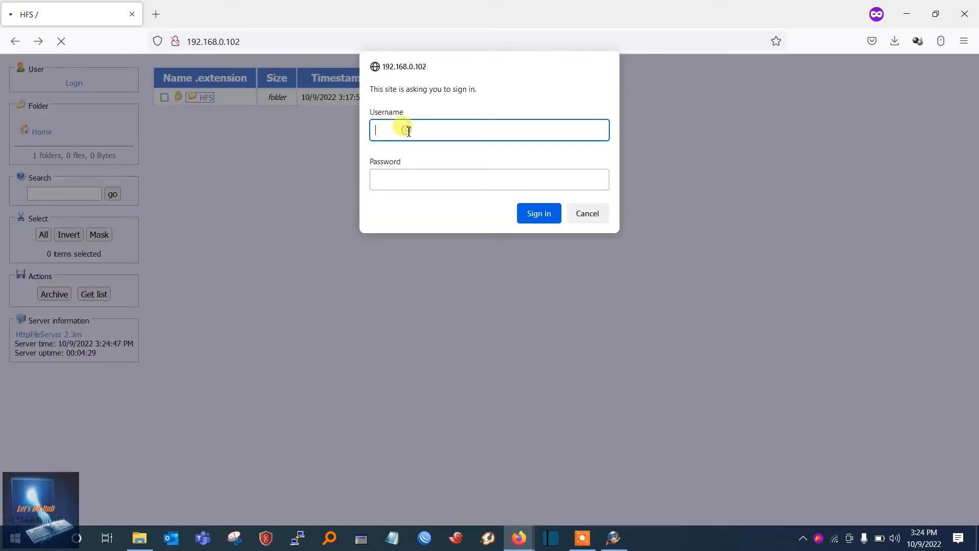
pyautogui.write('tuhin')
pyautogui.click(408, 180)
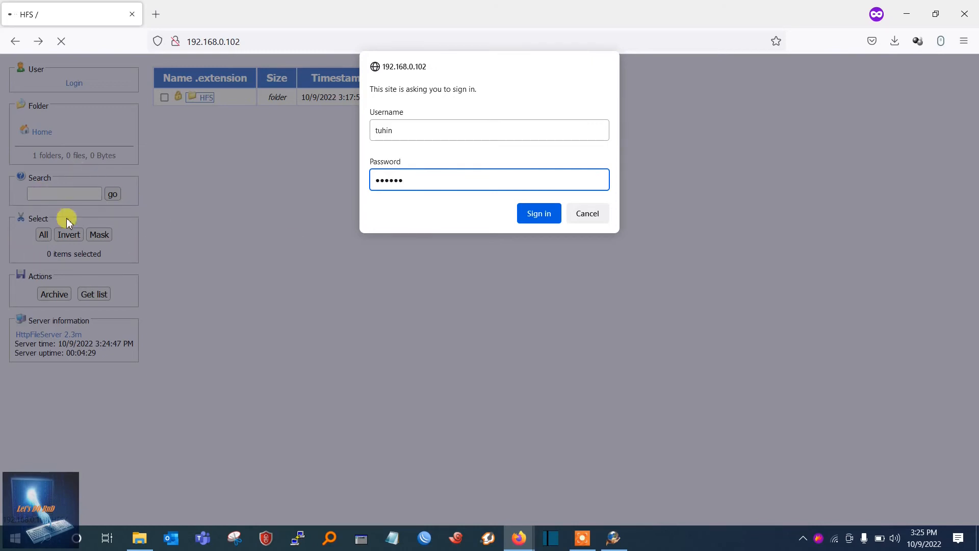
pyautogui.click(538, 219)
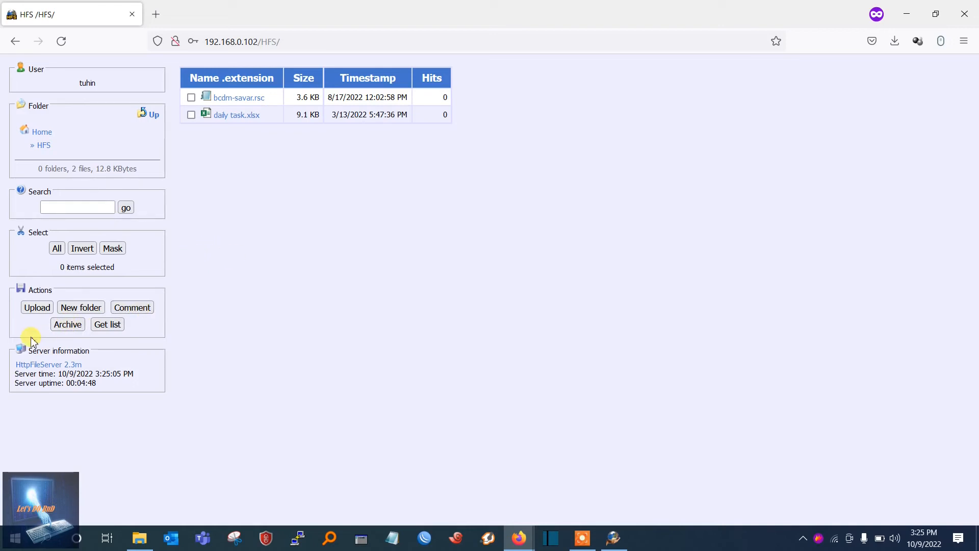
# Upload the balenaEtcher file from the Desktop to the shared HFS folder
pyautogui.click(37, 308)
pyautogui.click(37, 307)
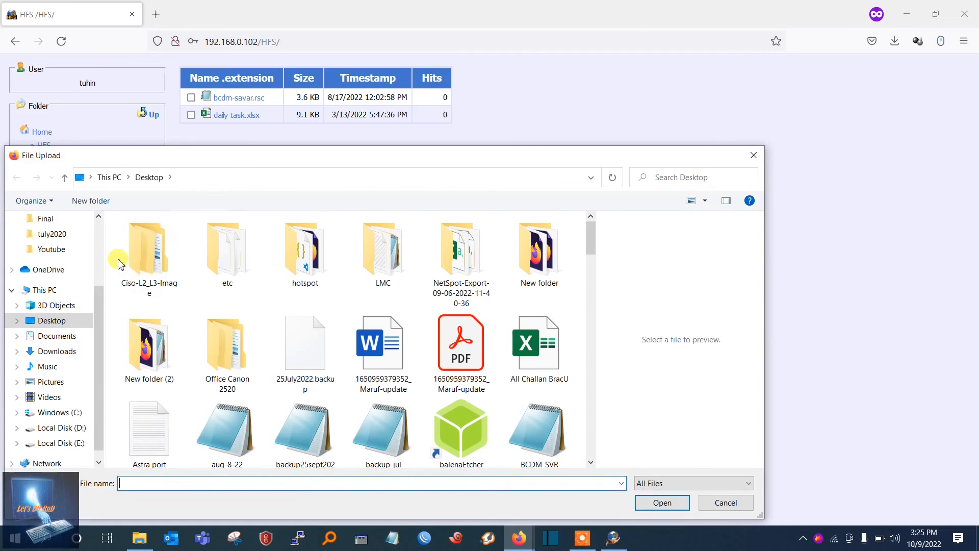
pyautogui.click(467, 357)
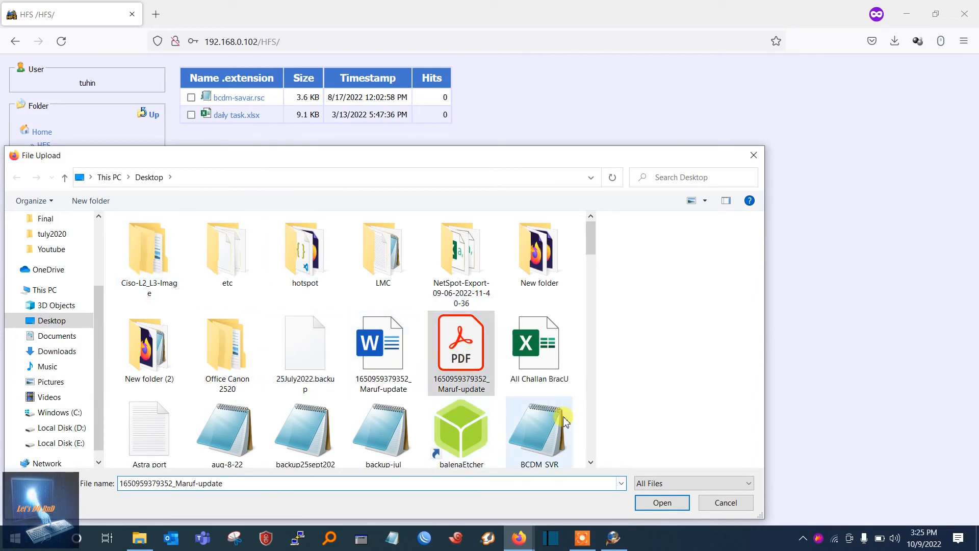
pyautogui.click(467, 442)
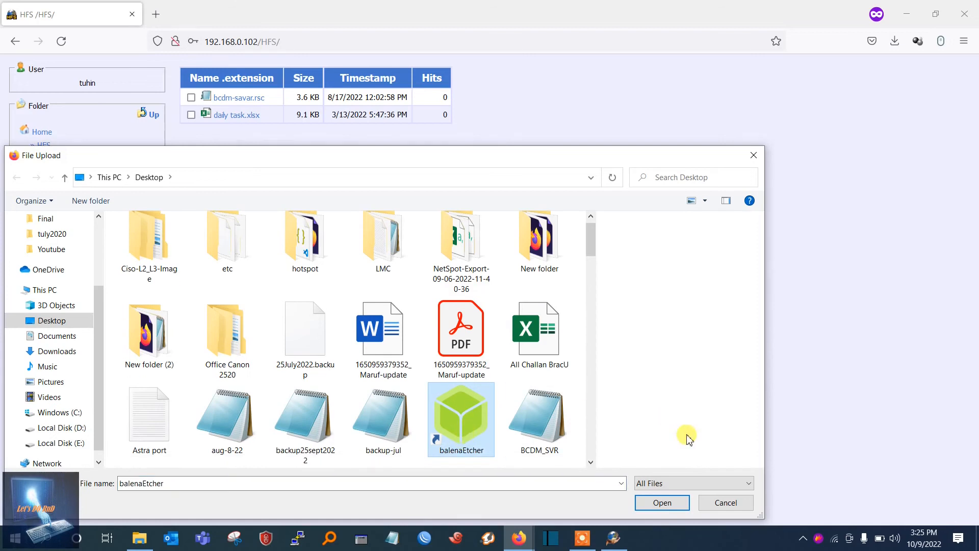
pyautogui.click(665, 502)
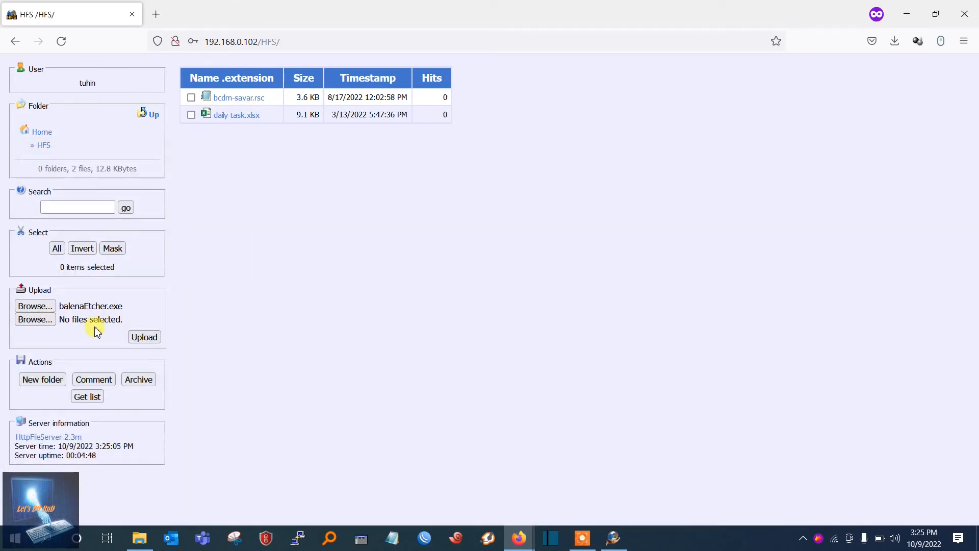
pyautogui.click(143, 336)
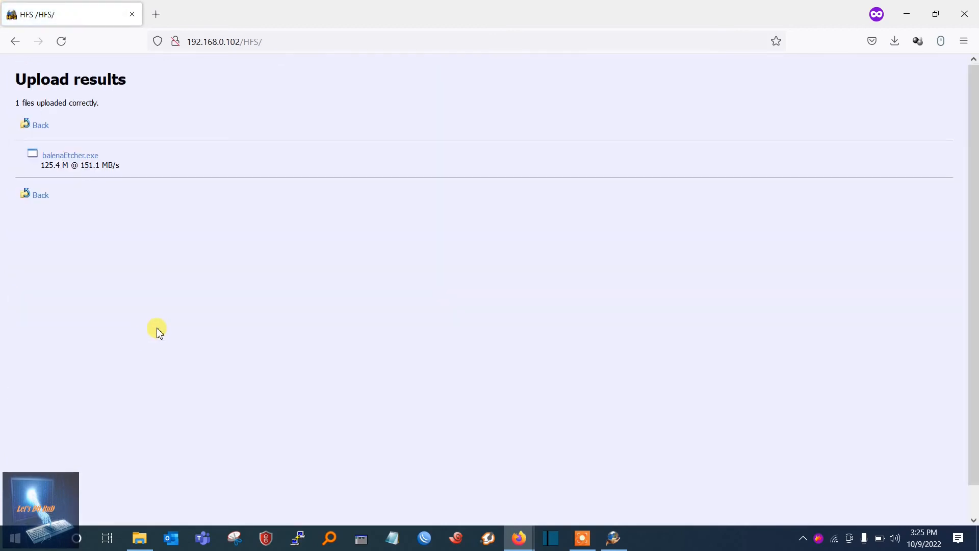
# Go back to the HFS folder listing and check the uploader note under balenaEtcher.exe
pyautogui.click(40, 125)
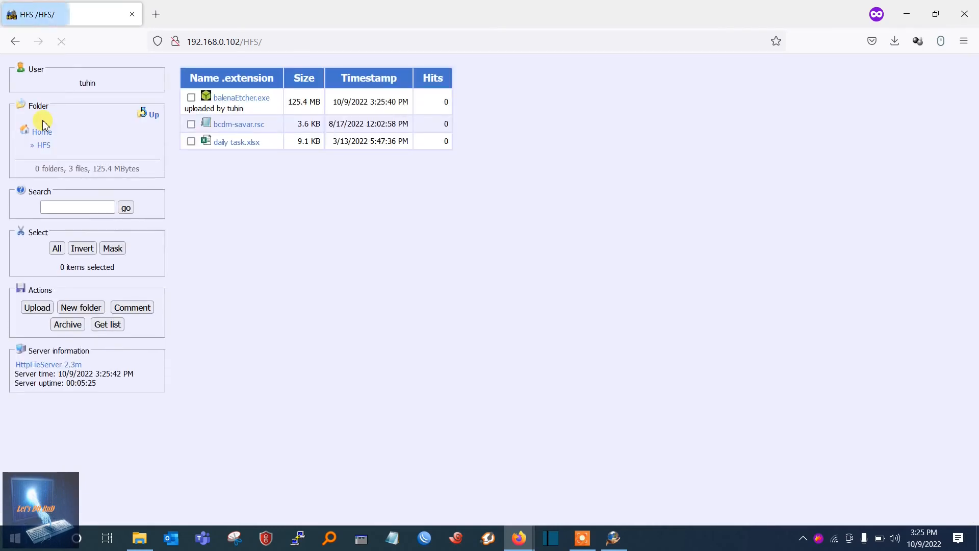
pyautogui.moveTo(190, 109); pyautogui.dragTo(244, 109)
pyautogui.click(272, 208)
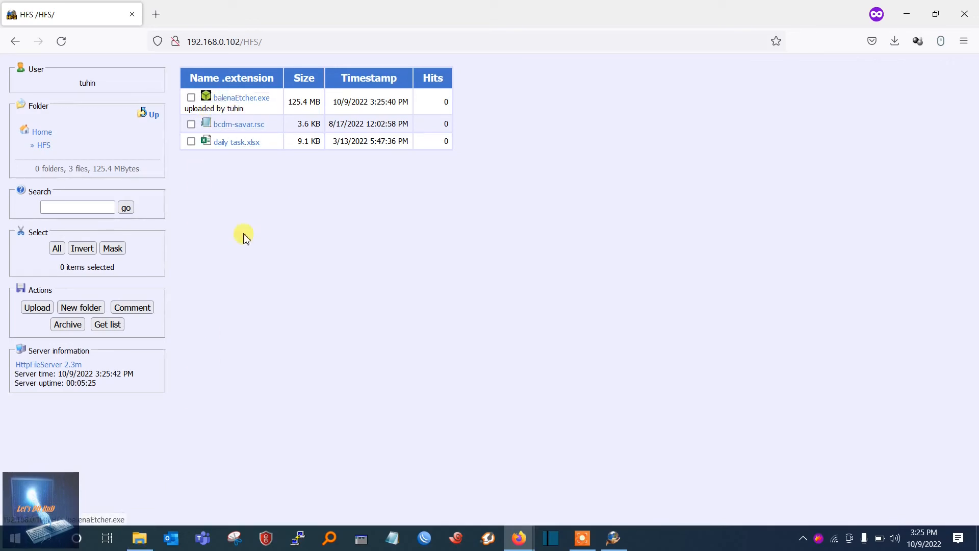
# Switch to File Explorer, open the HFS folder on Local Disk (E:), check the uploaded balenaEtcher file, and minimize the window
pyautogui.click(139, 537)
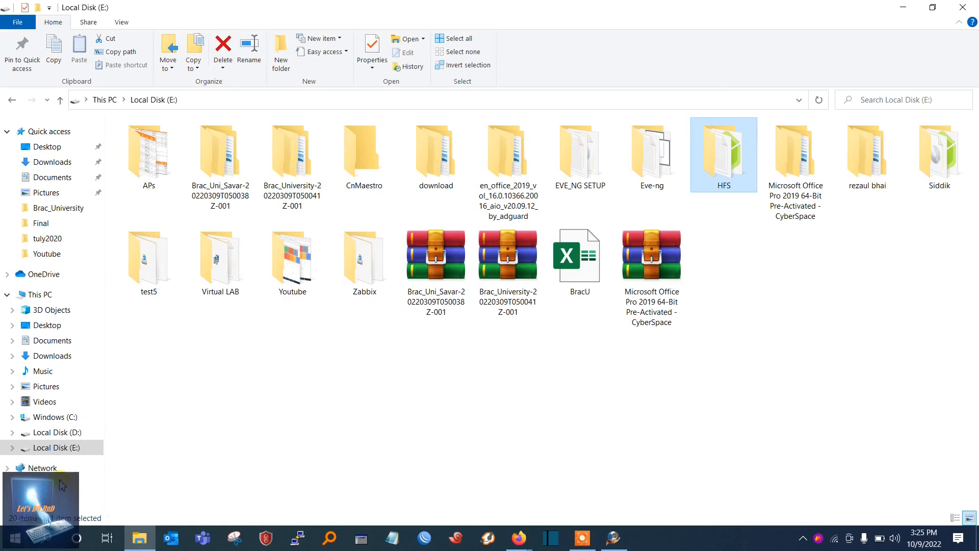
pyautogui.click(57, 447)
pyautogui.doubleClick(726, 160)
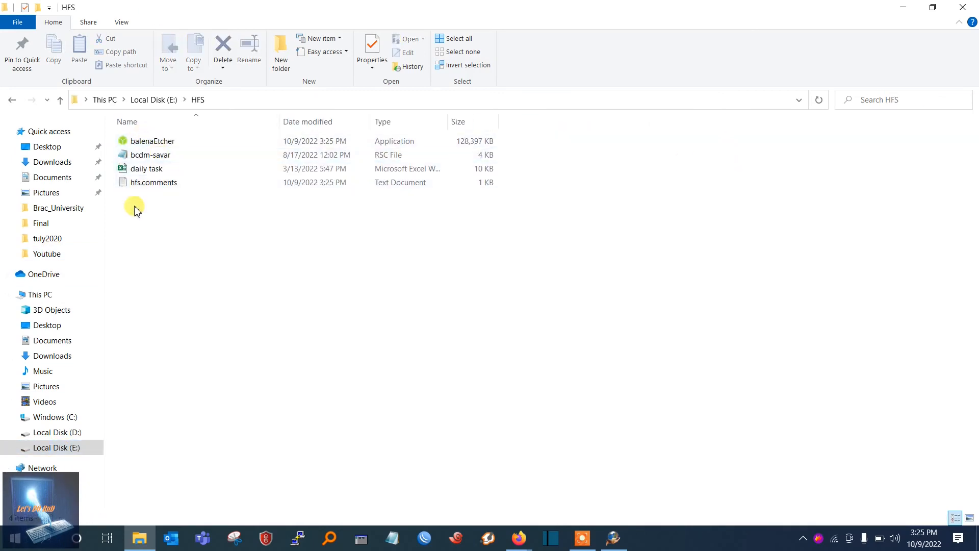
pyautogui.click(170, 145)
pyautogui.click(157, 167)
pyautogui.click(158, 155)
pyautogui.click(165, 146)
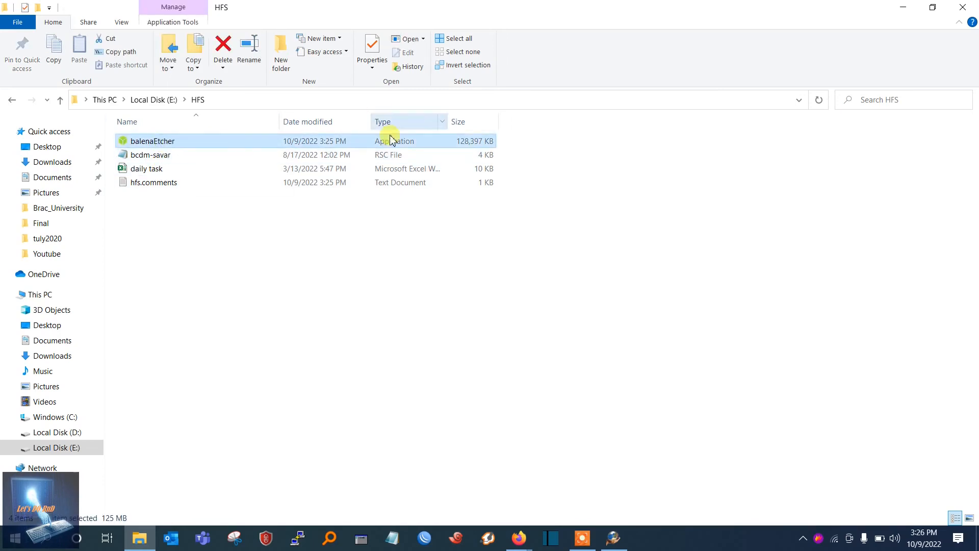
pyautogui.click(907, 7)
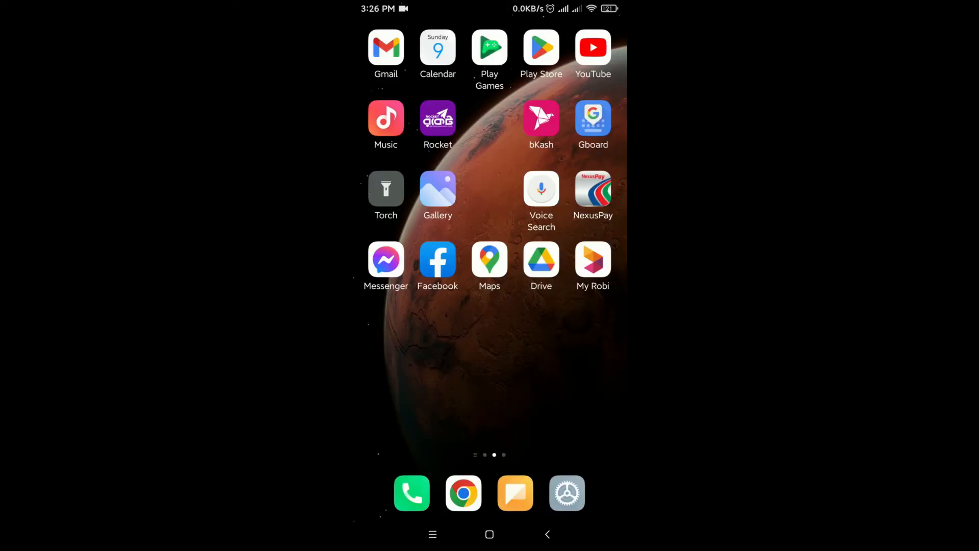
# On the phone, open Chrome, load the server page at 192.168.0.102 and enlarge the folder listing
pyautogui.moveTo(560, 357); pyautogui.dragTo(408, 357)
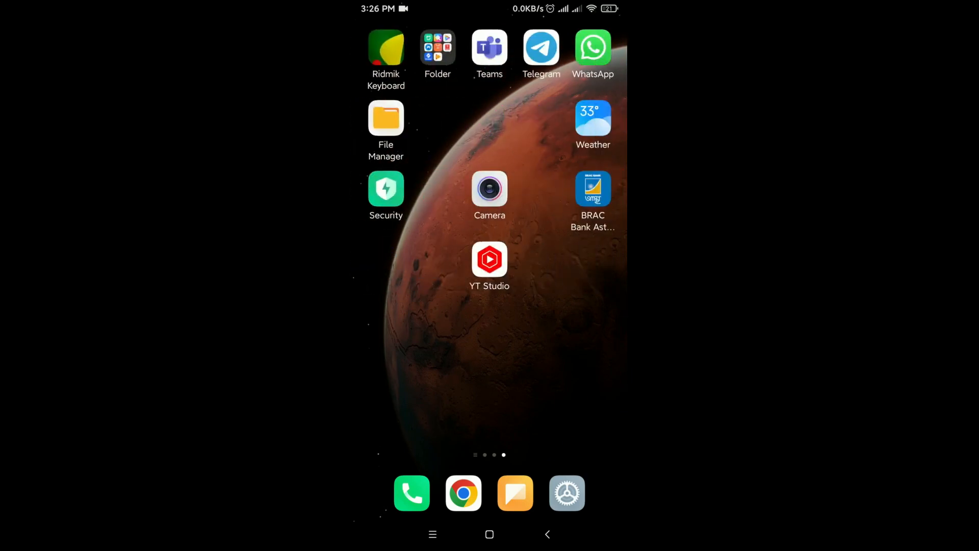
pyautogui.click(463, 492)
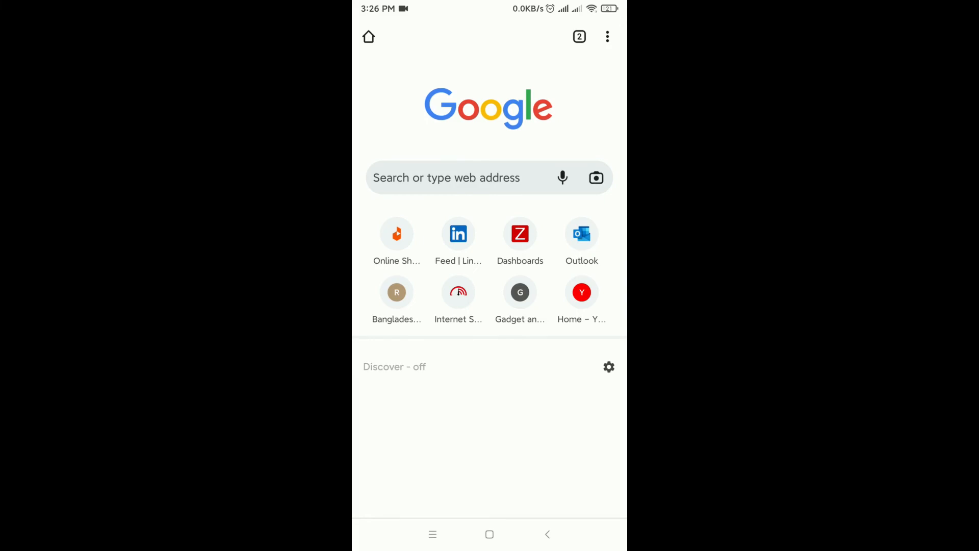
pyautogui.click(447, 178)
pyautogui.write('192')
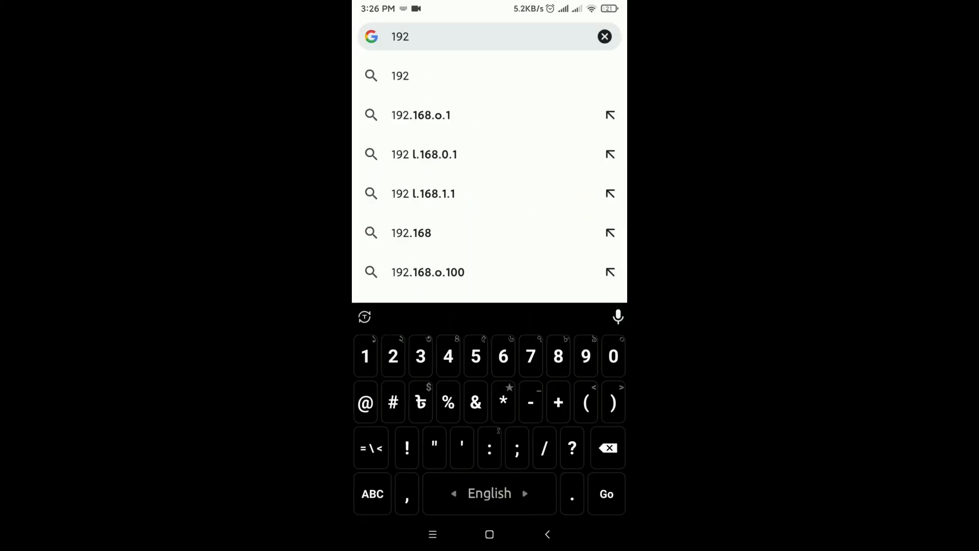
pyautogui.write('.169')
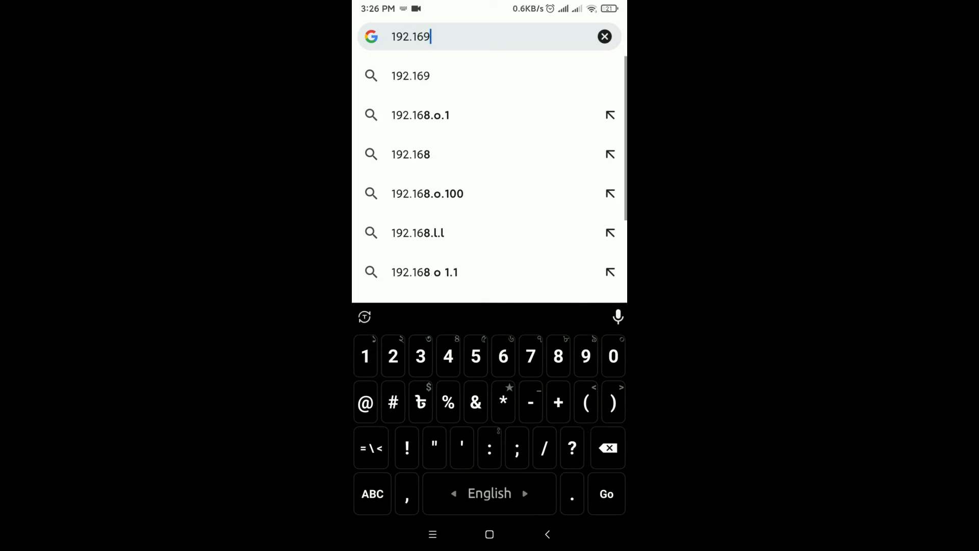
pyautogui.press('BackSpace')
pyautogui.write('8.0.')
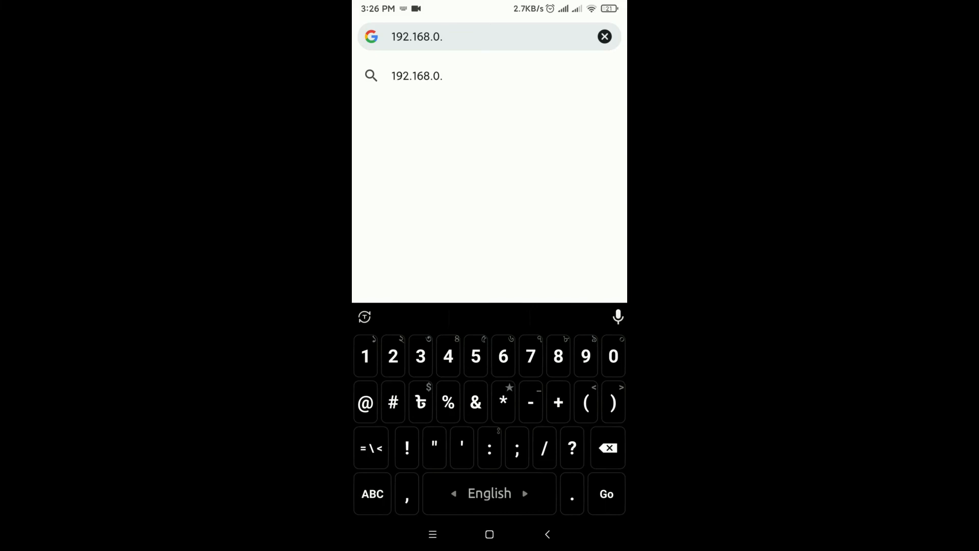
pyautogui.write('102')
pyautogui.press('Return')
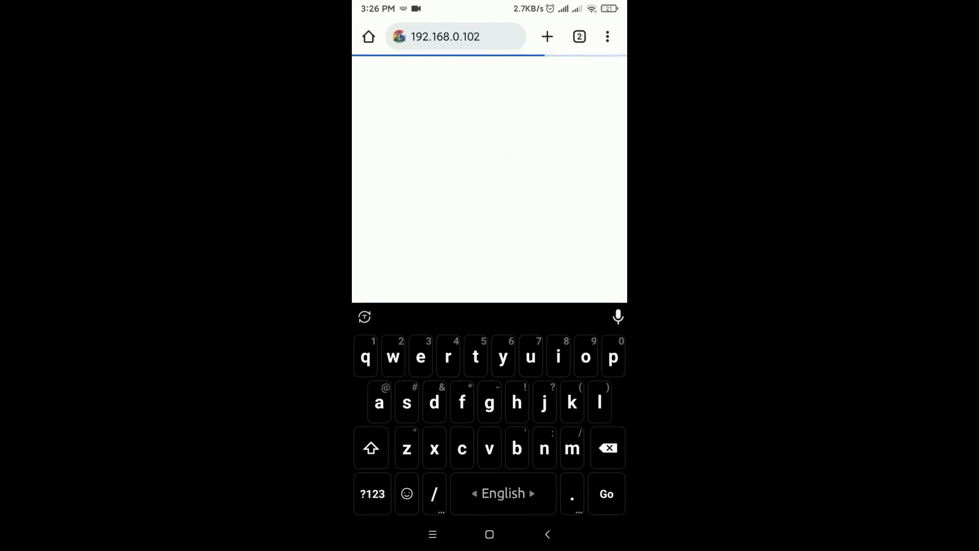
pyautogui.scroll(3, 489, 287)
pyautogui.scroll(1, 489, 287)
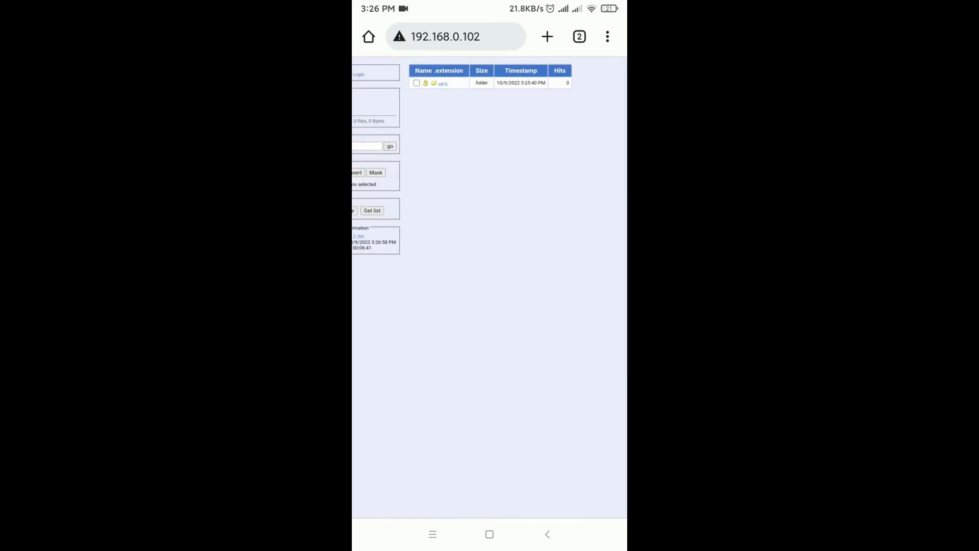
pyautogui.scroll(2, 489, 204)
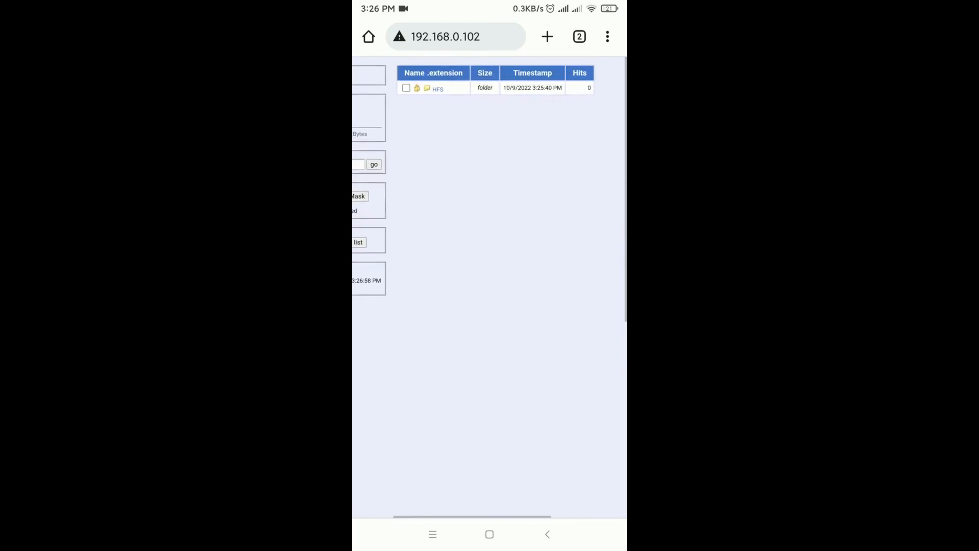
# Open the protected HFS folder on the phone and sign in with the account's username and password
pyautogui.click(435, 90)
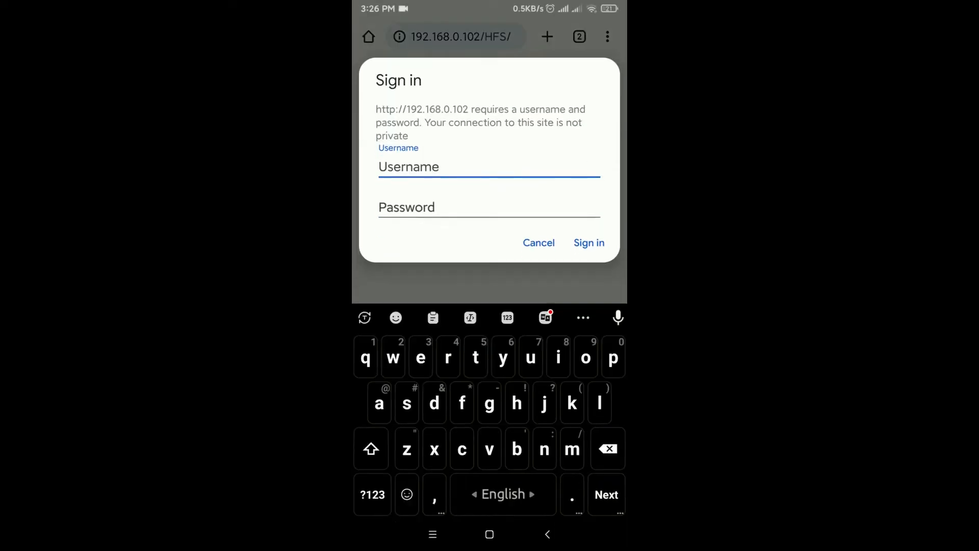
pyautogui.write('tuhin')
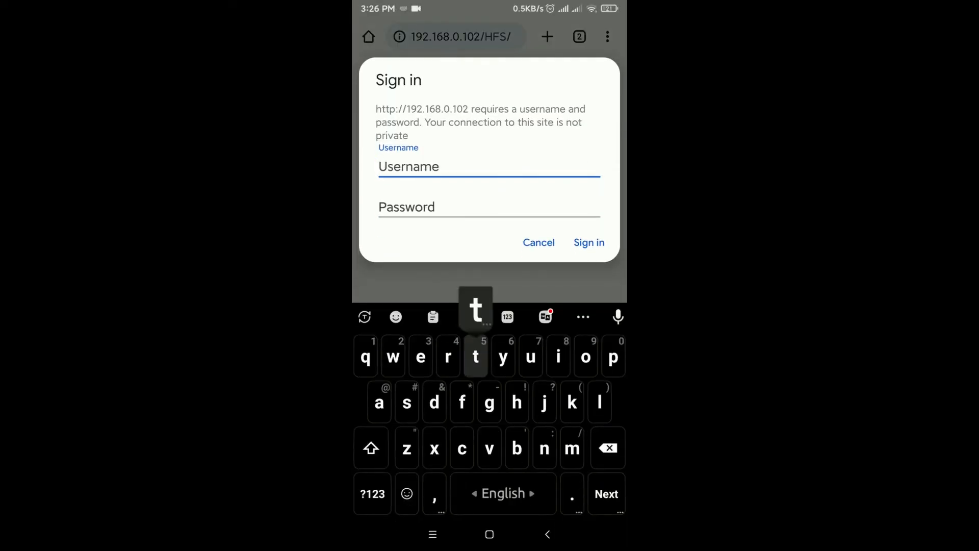
pyautogui.click(406, 207)
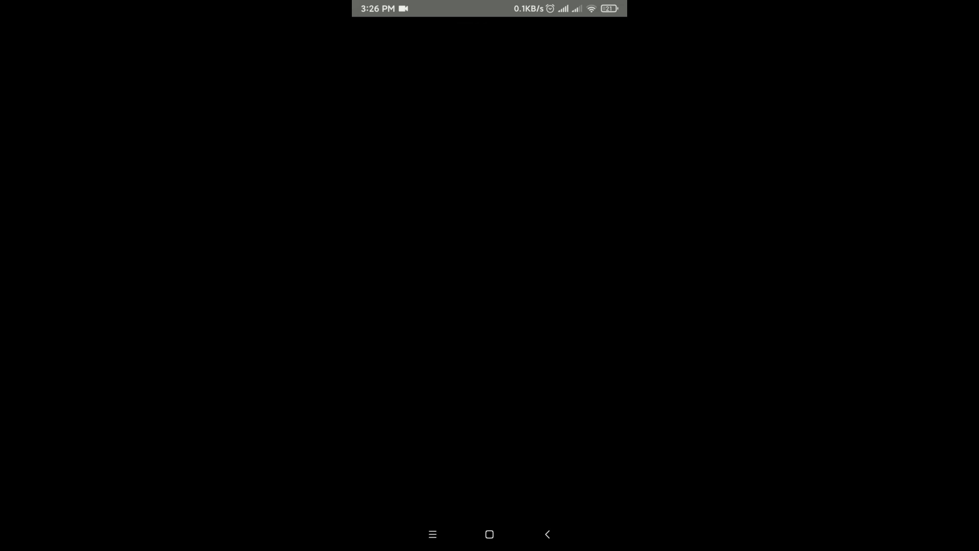
pyautogui.press('Return')
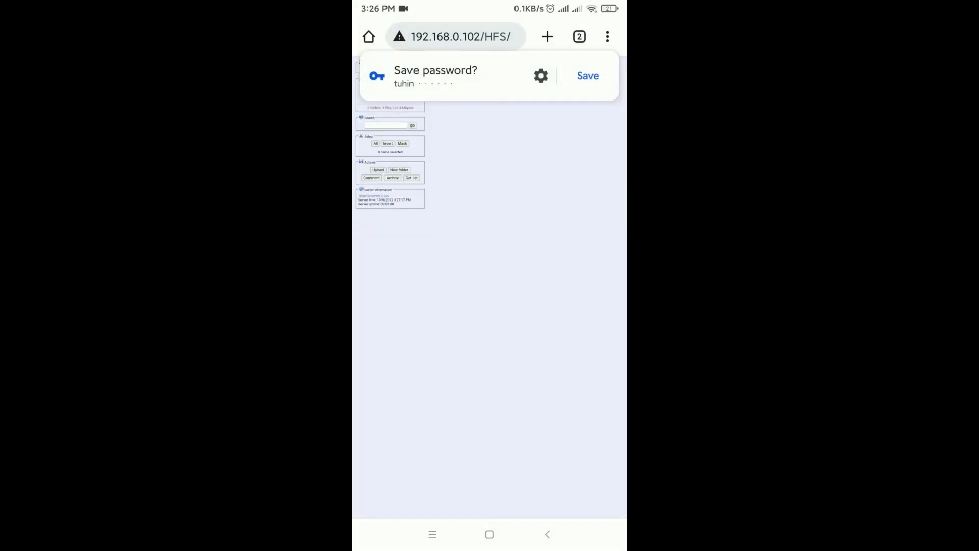
# Dismiss the offer to save the password and look over the HFS folder's file listing
pyautogui.scroll(1, 484, 208)
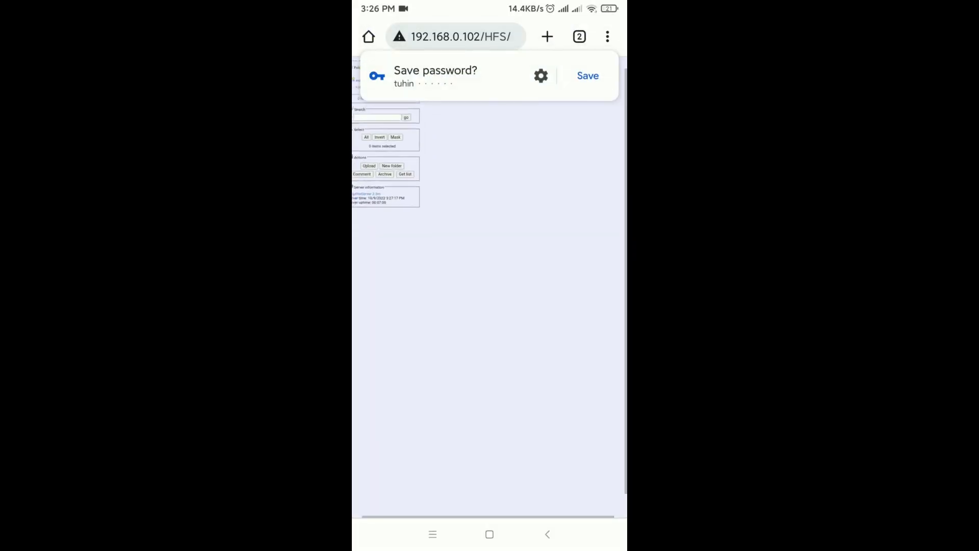
pyautogui.moveTo(439, 75); pyautogui.dragTo(545, 76)
pyautogui.scroll(1, 490, 287)
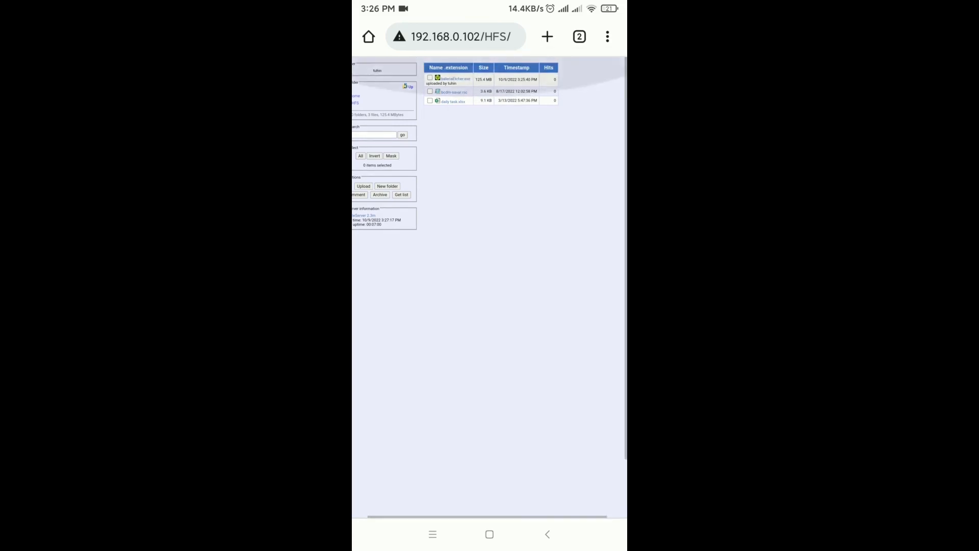
pyautogui.scroll(-1, 490, 287)
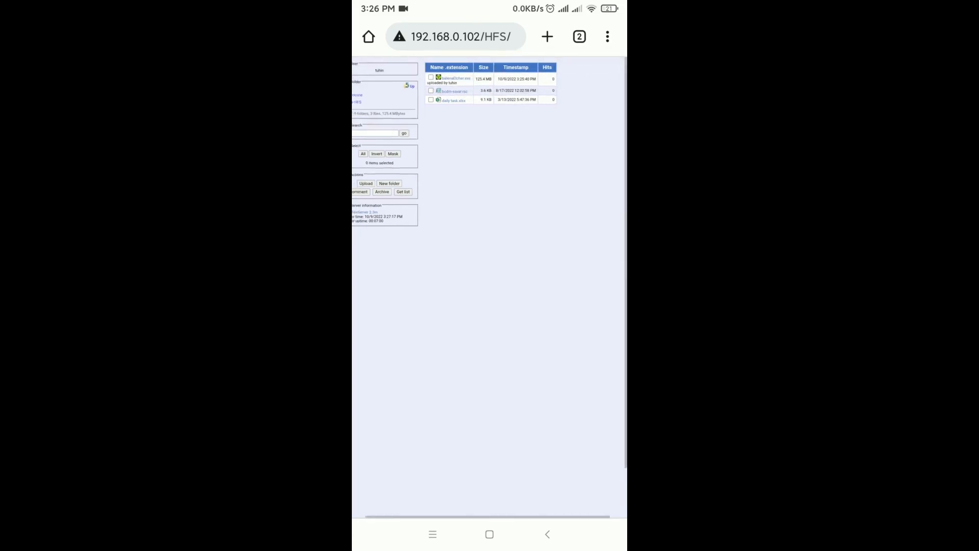
pyautogui.scroll(2, 490, 230)
pyautogui.scroll(2, 490, 287)
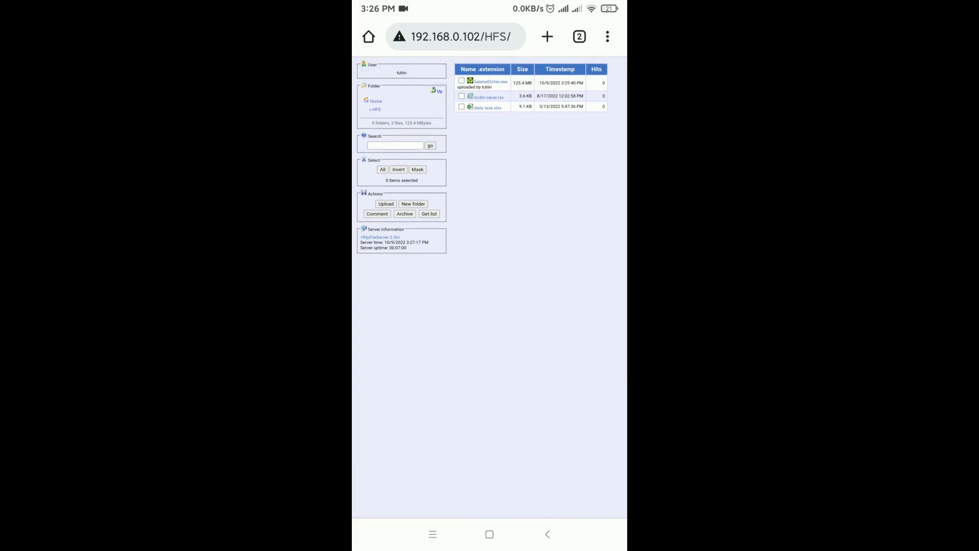
# Upload ticket.pdf from the phone's Downloads to the HFS folder and return to the folder listing
pyautogui.click(386, 204)
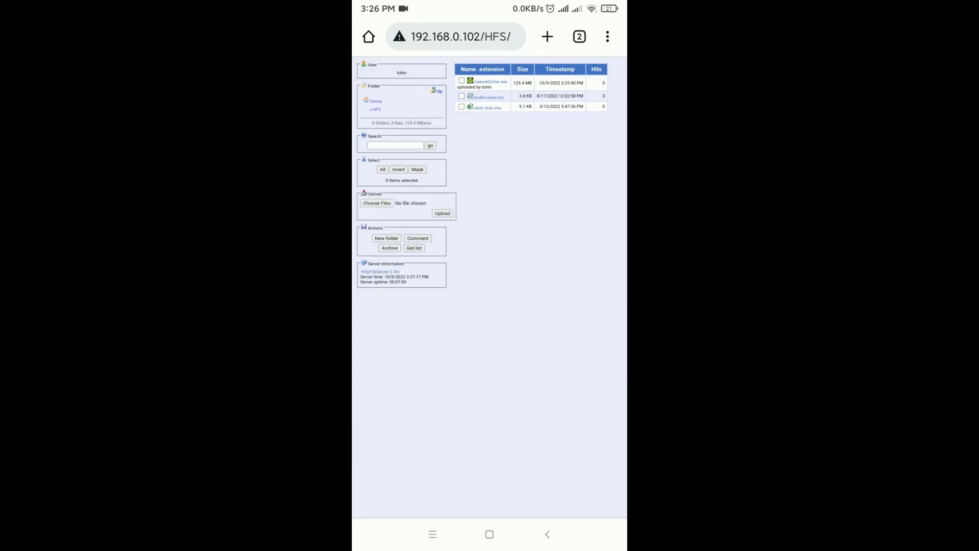
pyautogui.click(377, 203)
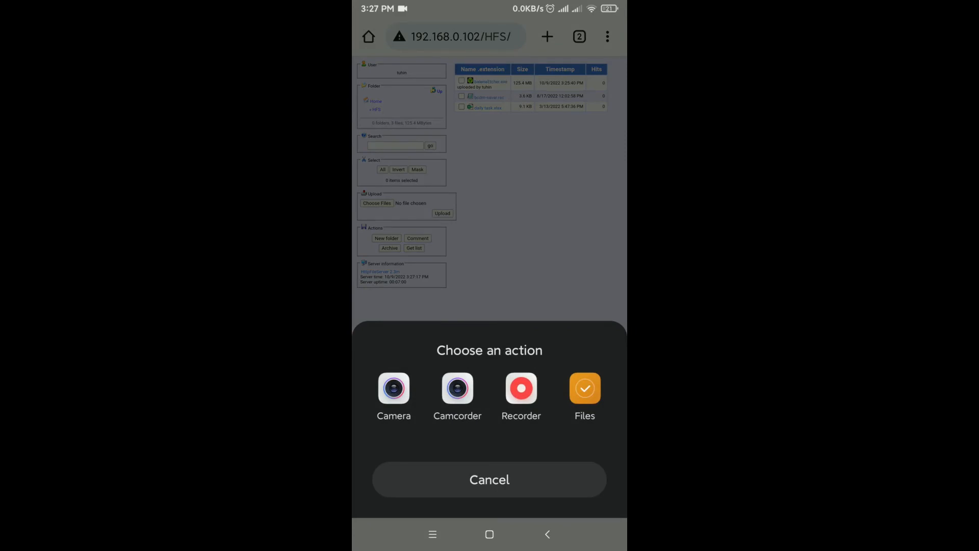
pyautogui.click(584, 388)
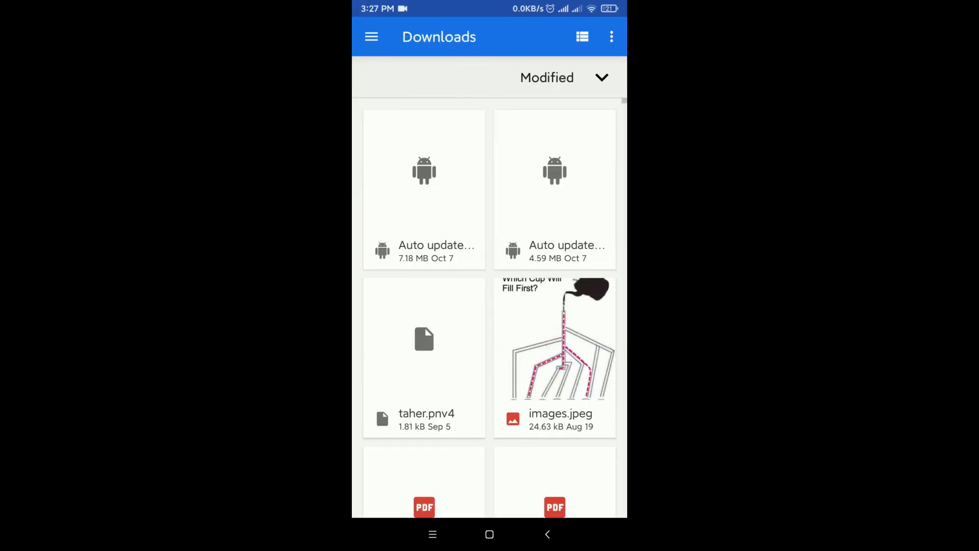
pyautogui.scroll(-3, 489, 306)
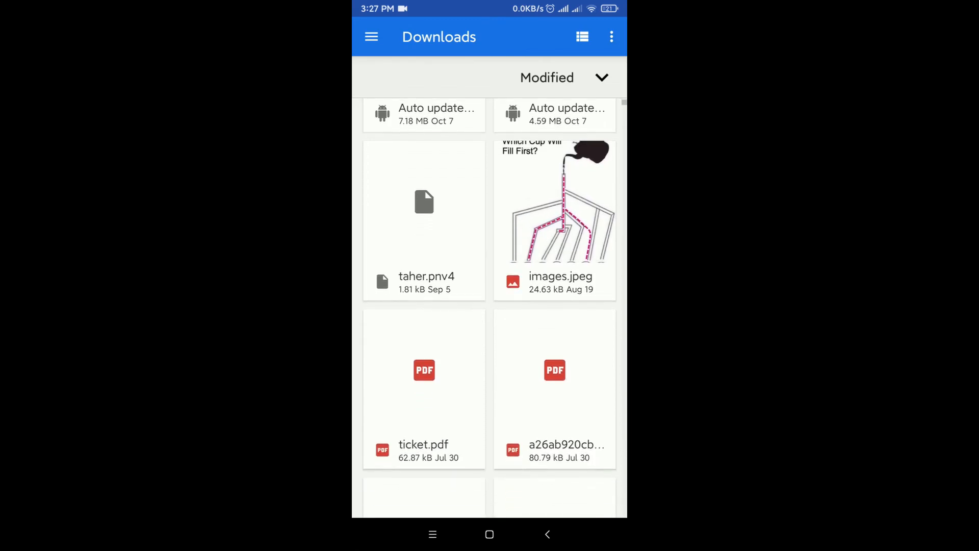
pyautogui.scroll(-1, 489, 306)
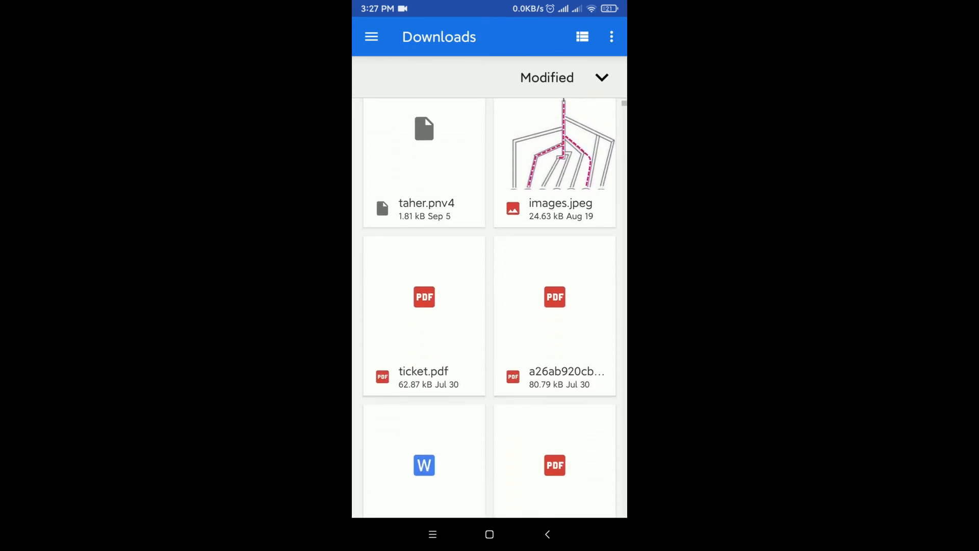
pyautogui.click(425, 290)
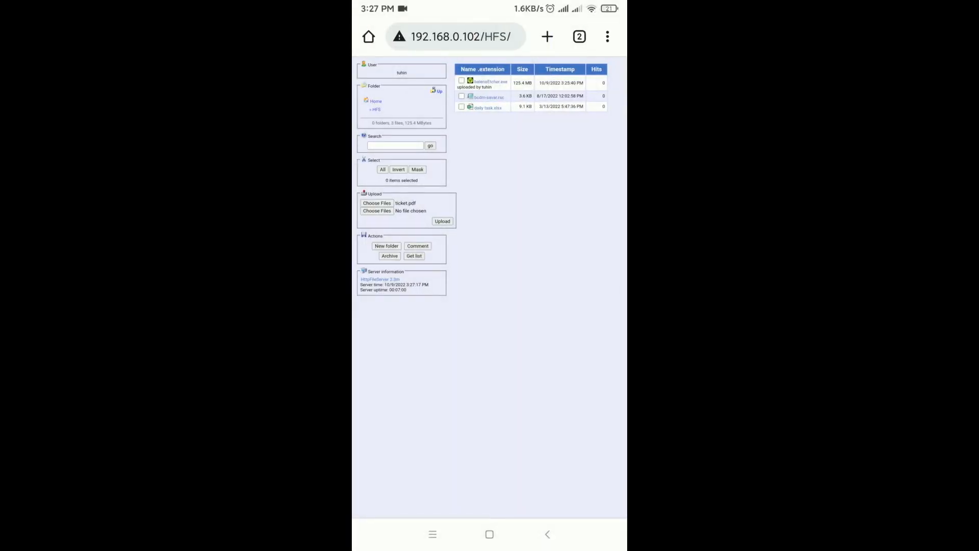
pyautogui.click(442, 220)
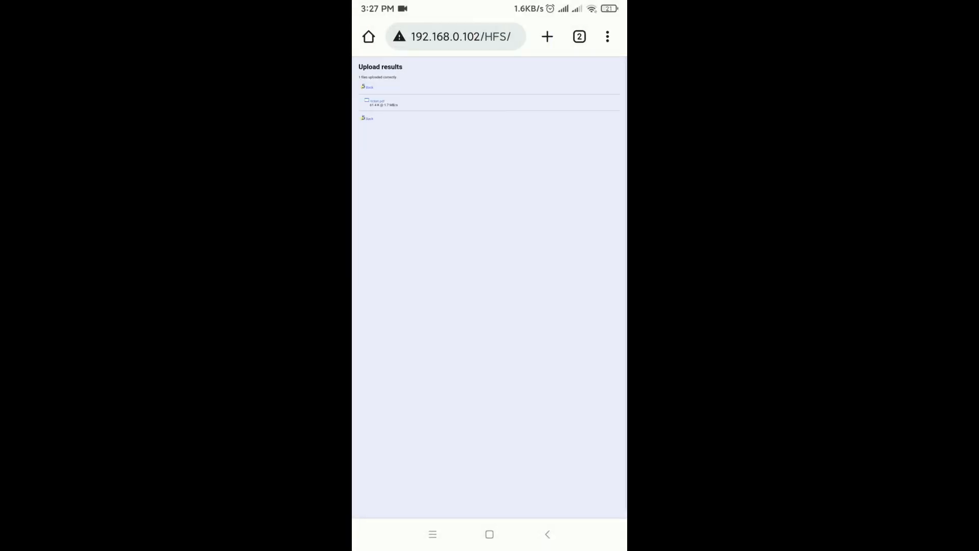
pyautogui.click(369, 118)
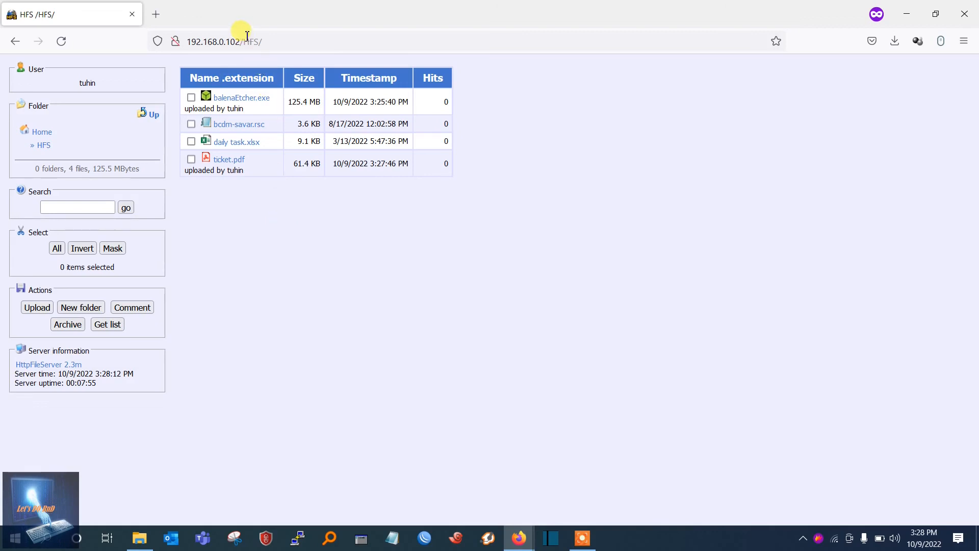
pyautogui.moveTo(240, 40); pyautogui.dragTo(276, 44)
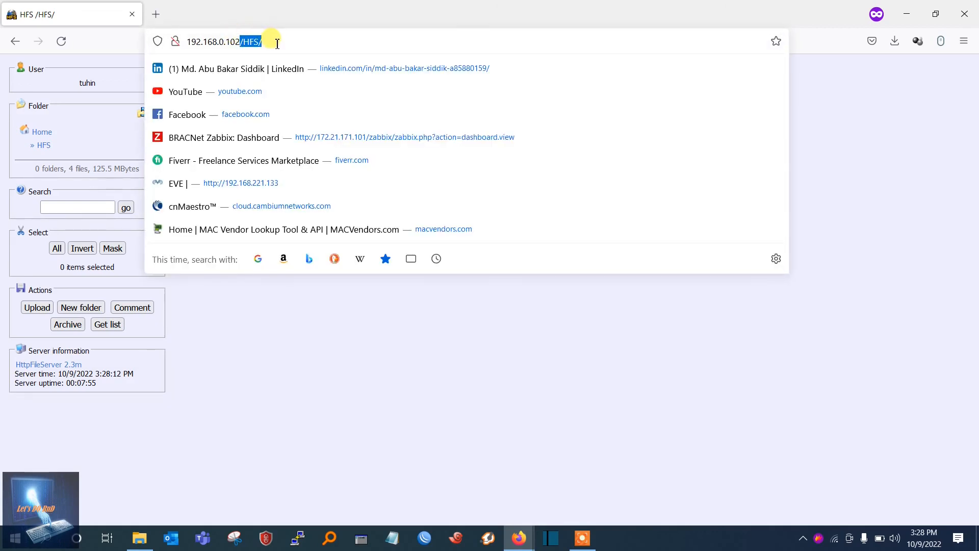
pyautogui.click(333, 366)
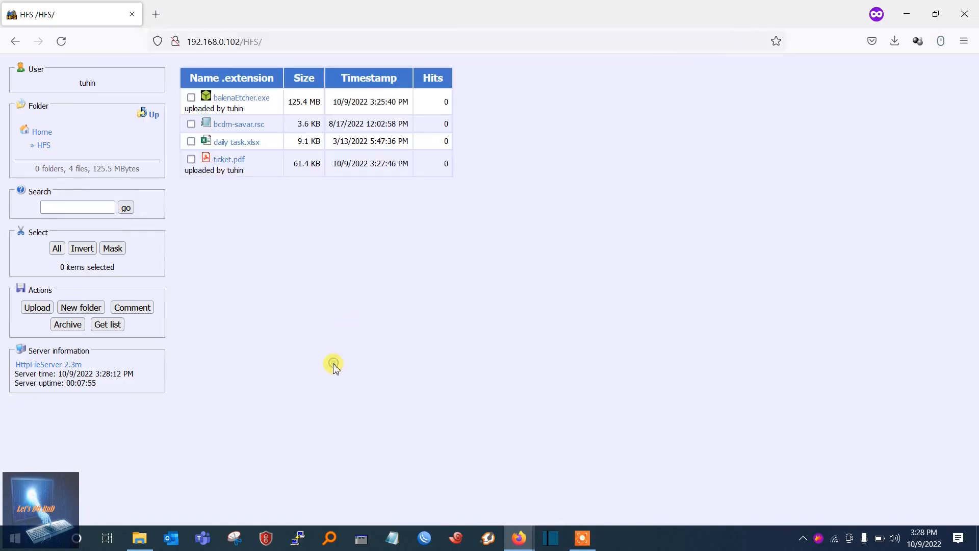